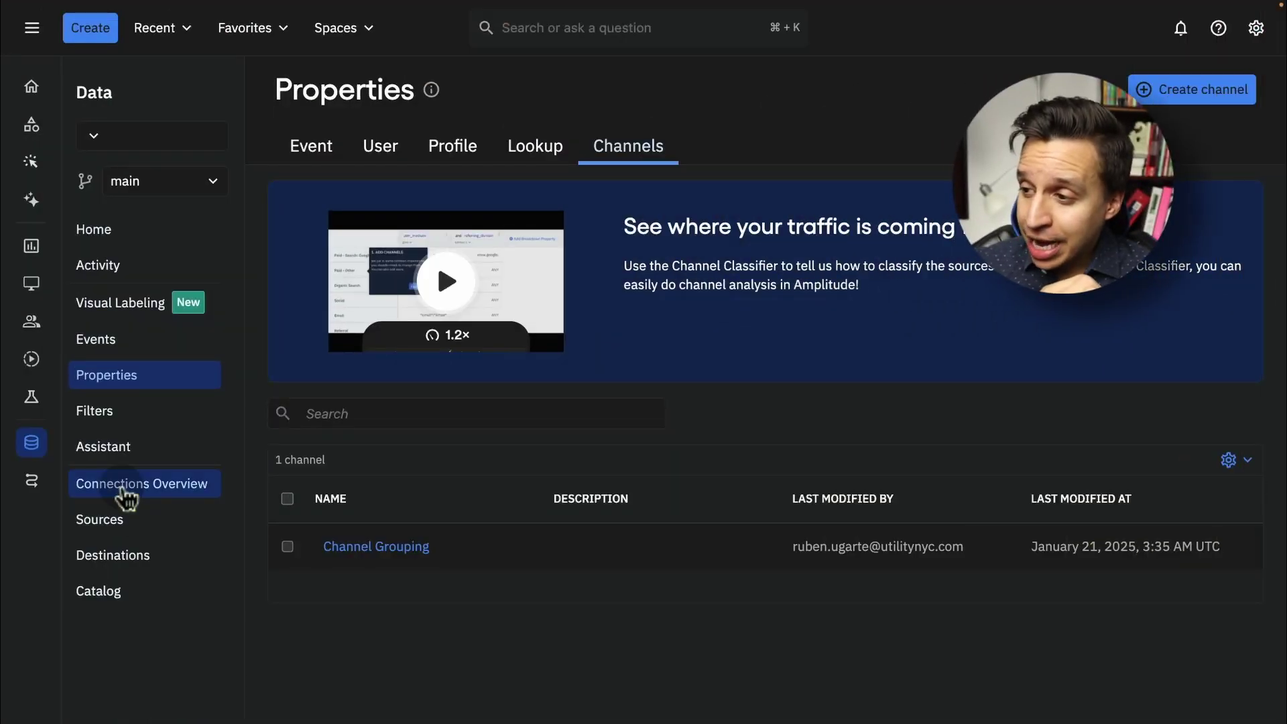
left_click(16, 464)
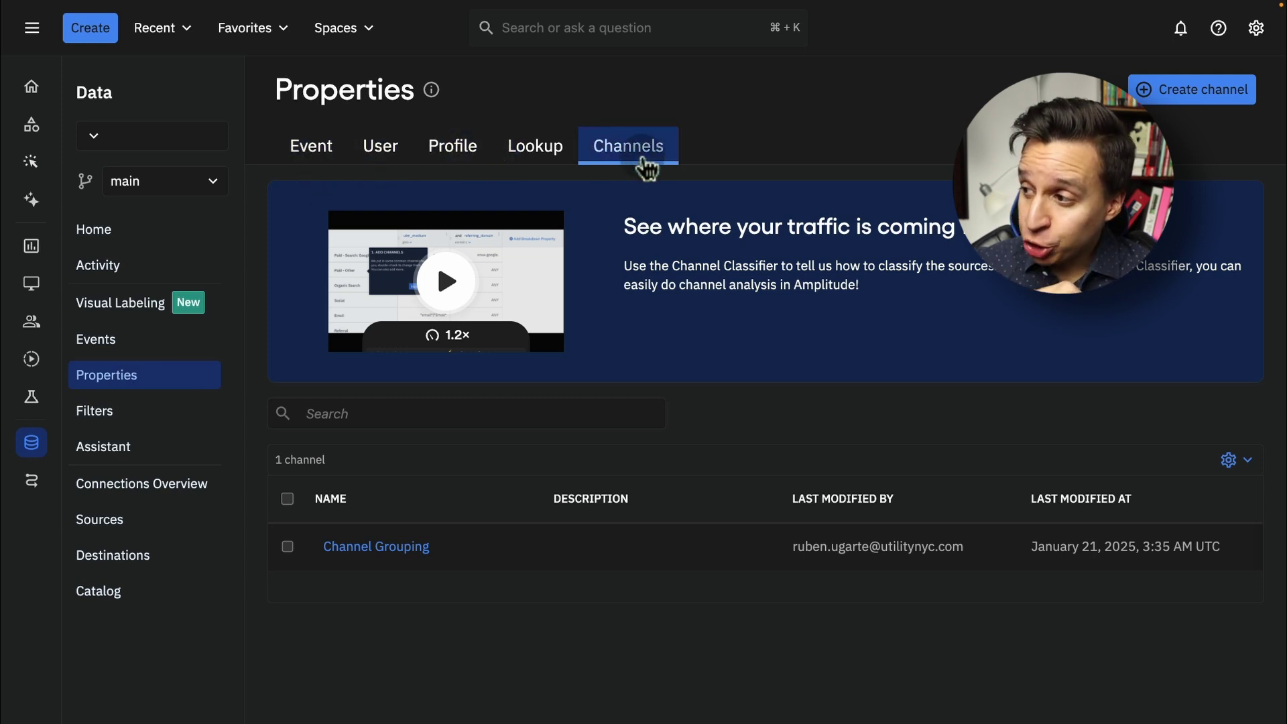
left_click(416, 566)
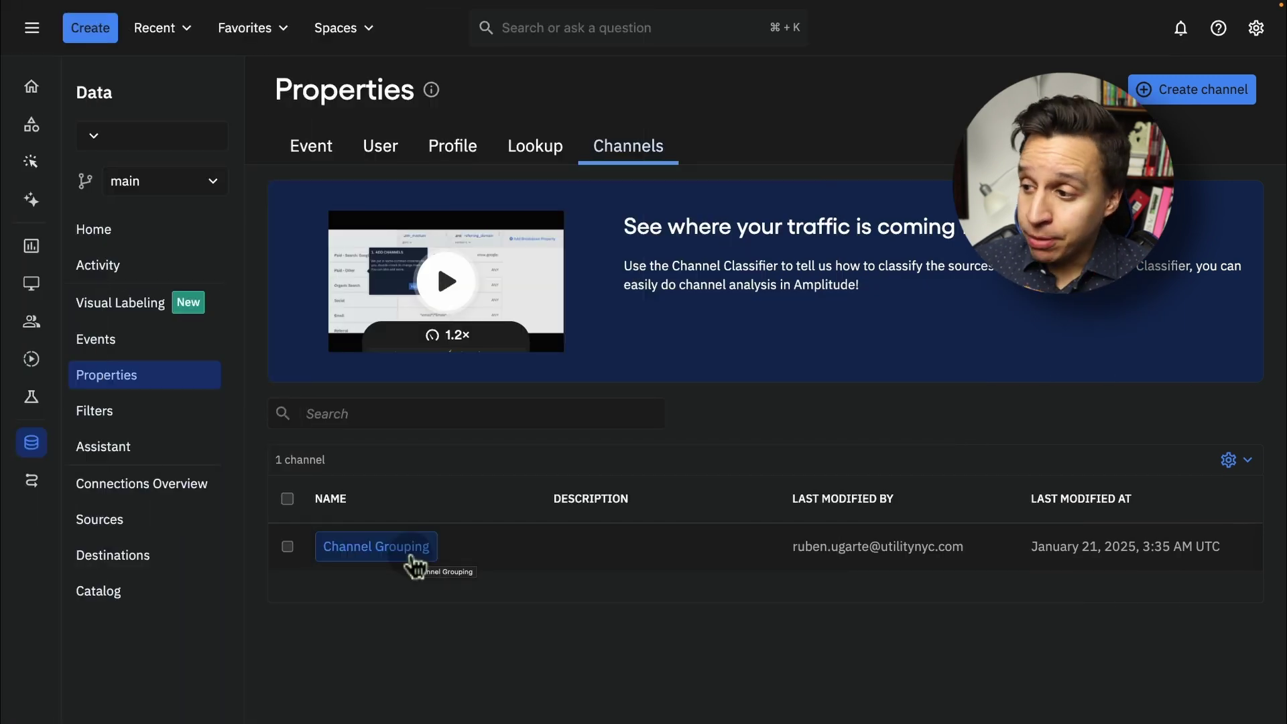
Open the Channel Grouping rules table listing utm_source and referrer rules per channel
left_click(406, 547)
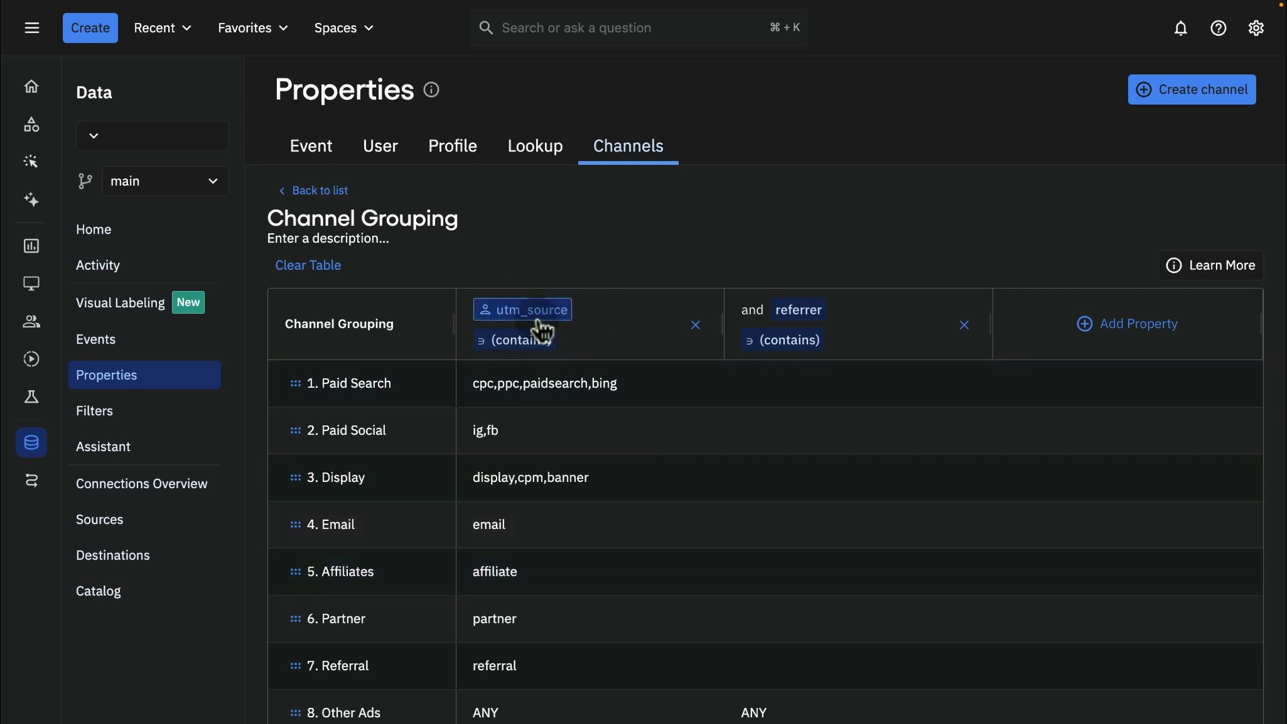
mouse_move(540, 324)
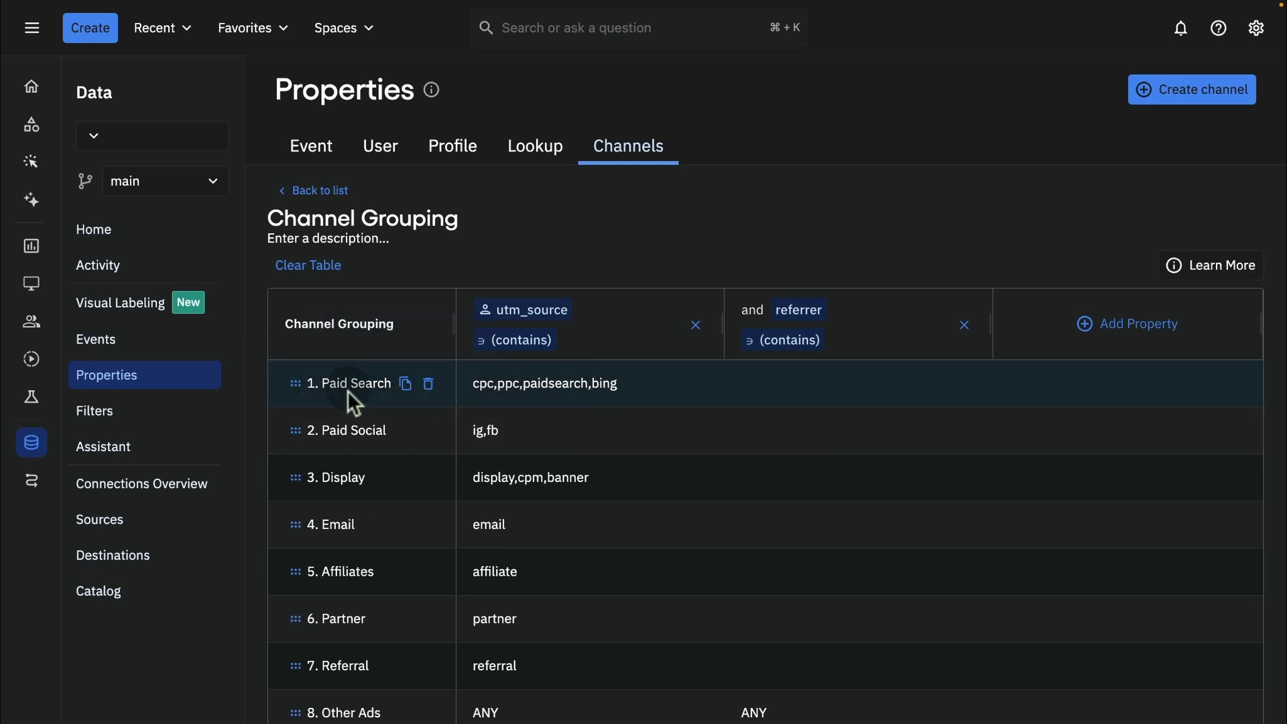
left_click(546, 388)
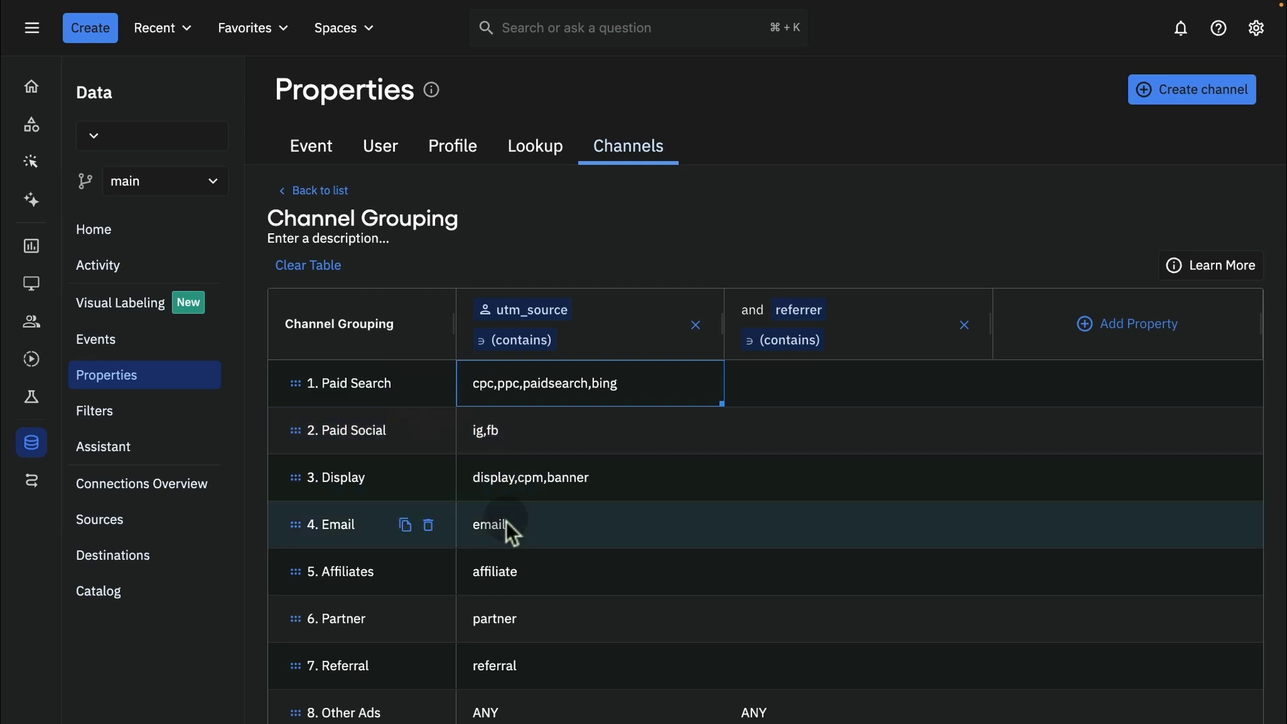
scroll(508, 578, "down", 1)
scroll(545, 617, "up", 1)
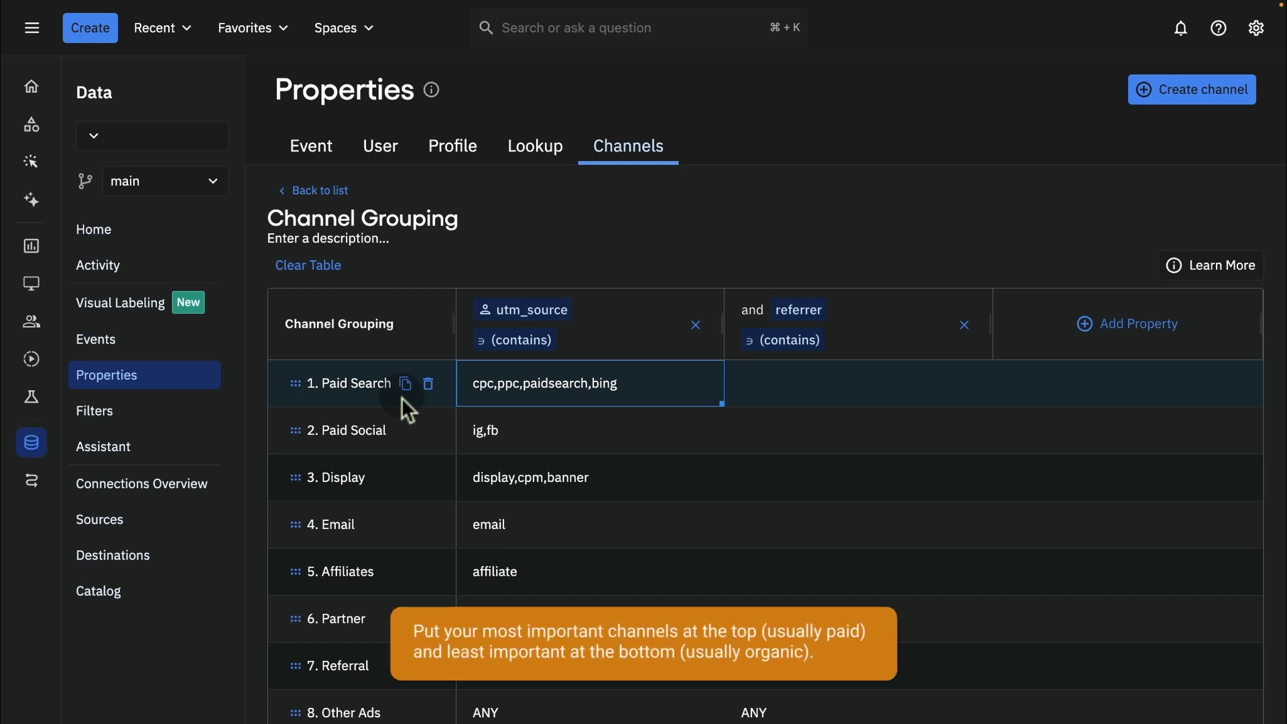
left_click(534, 325)
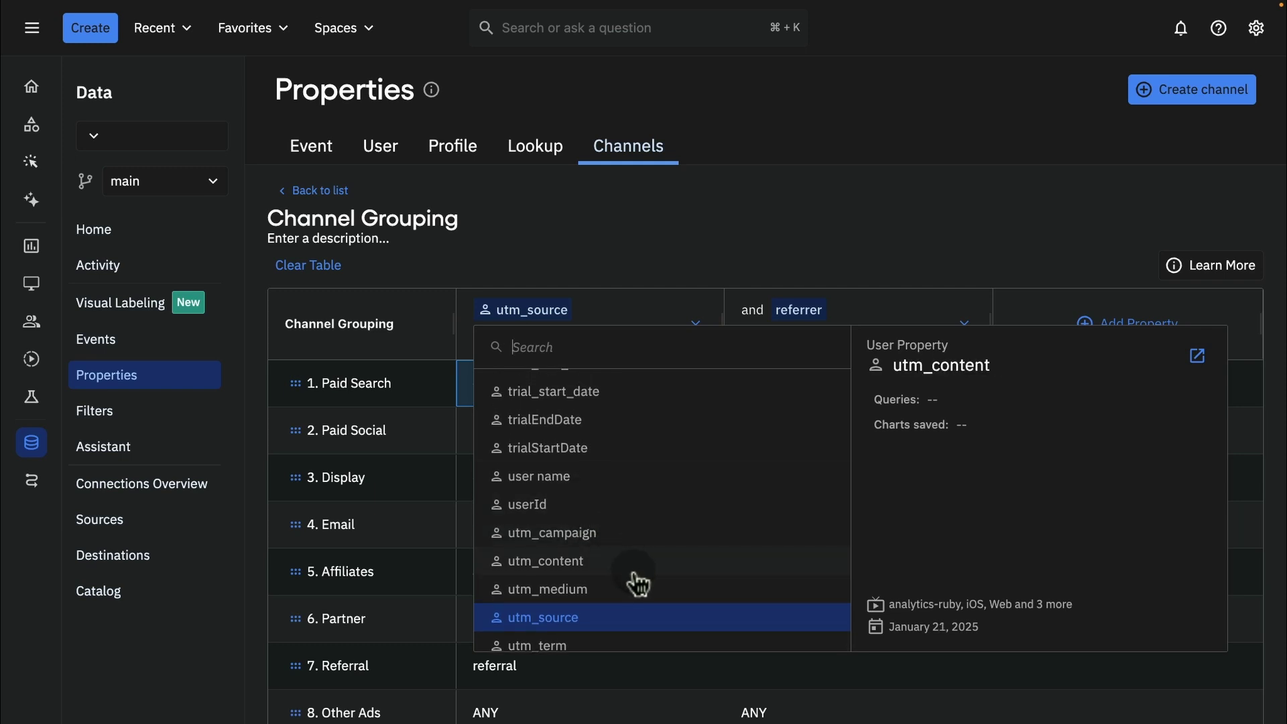
scroll(597, 402, "up", 2)
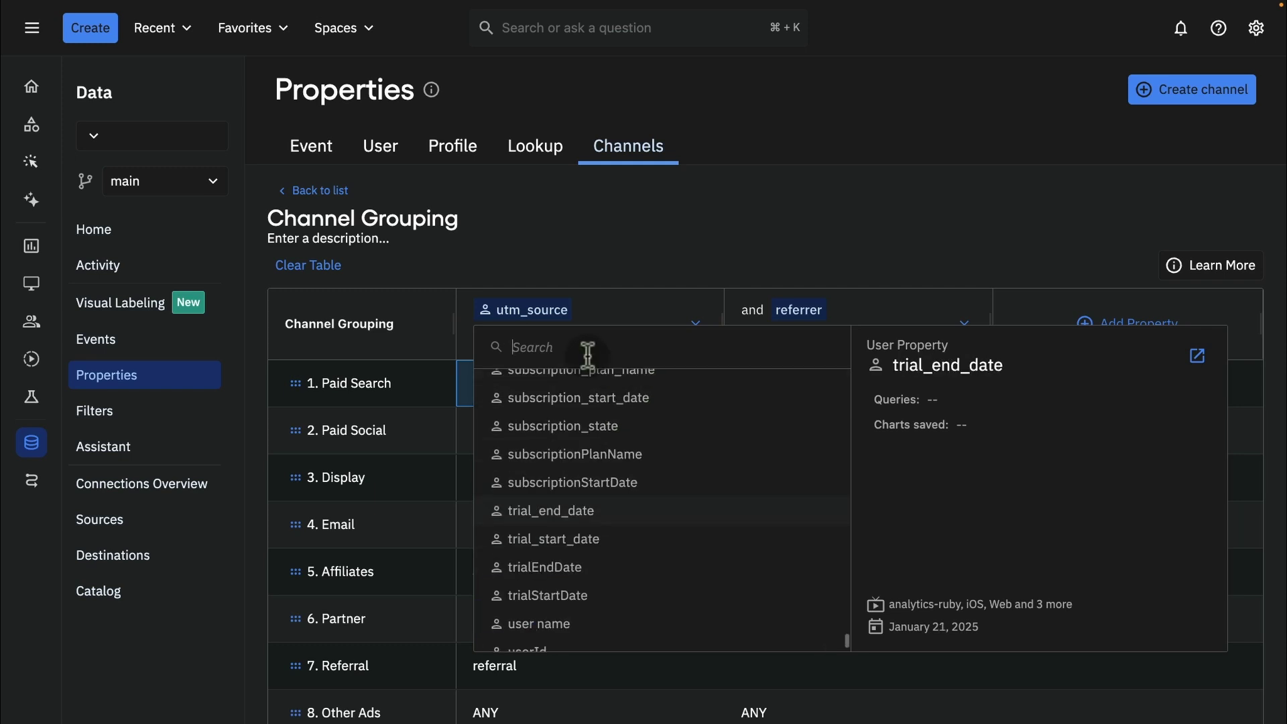
type("utm")
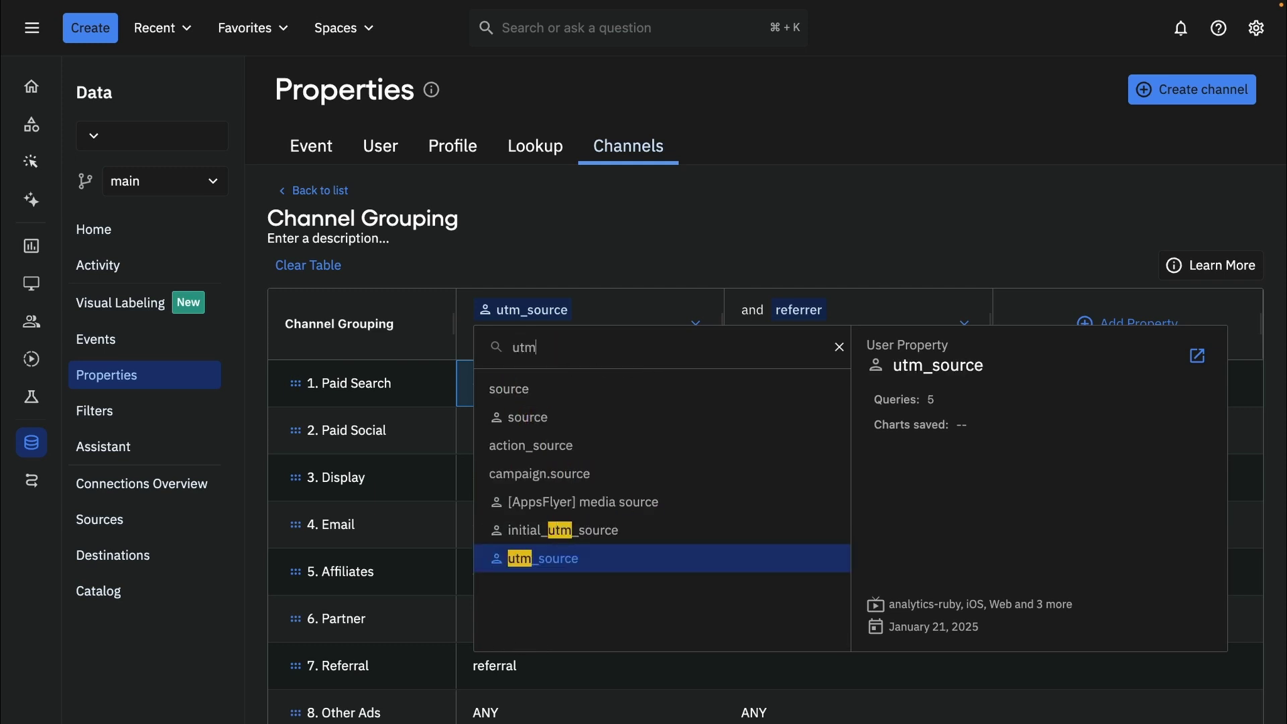
type("_source")
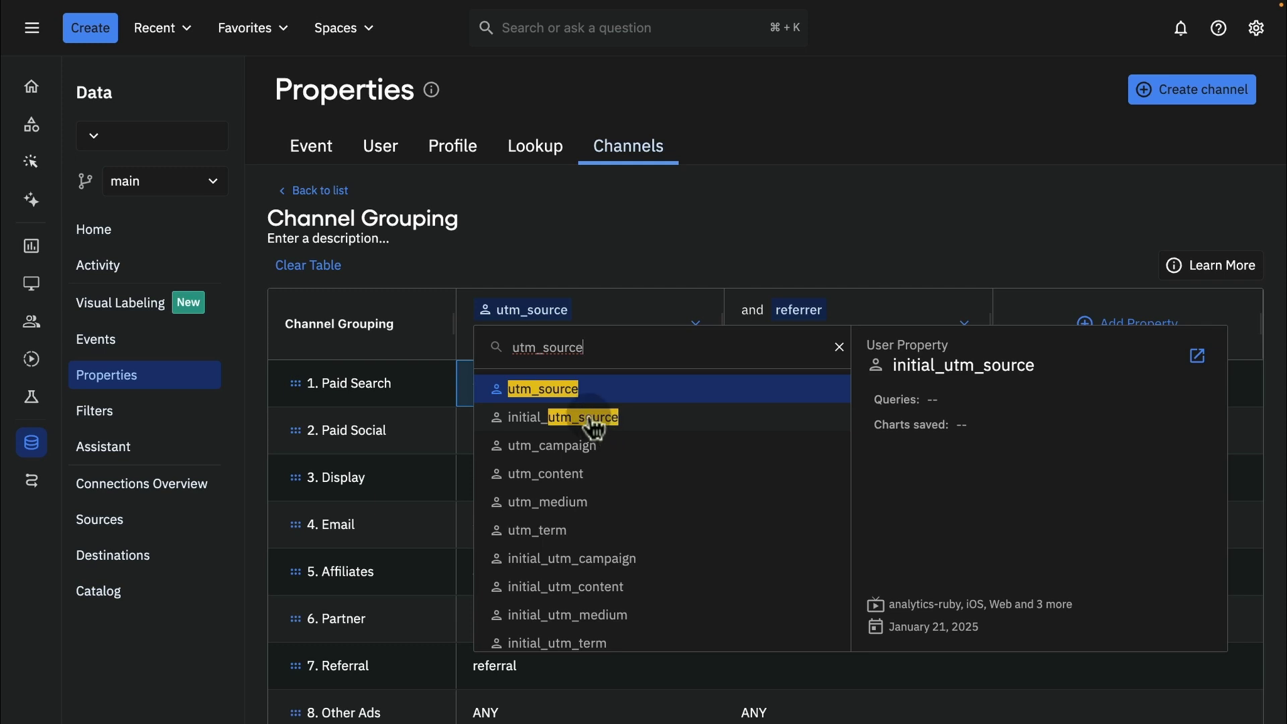
scroll(594, 426, "down", 5)
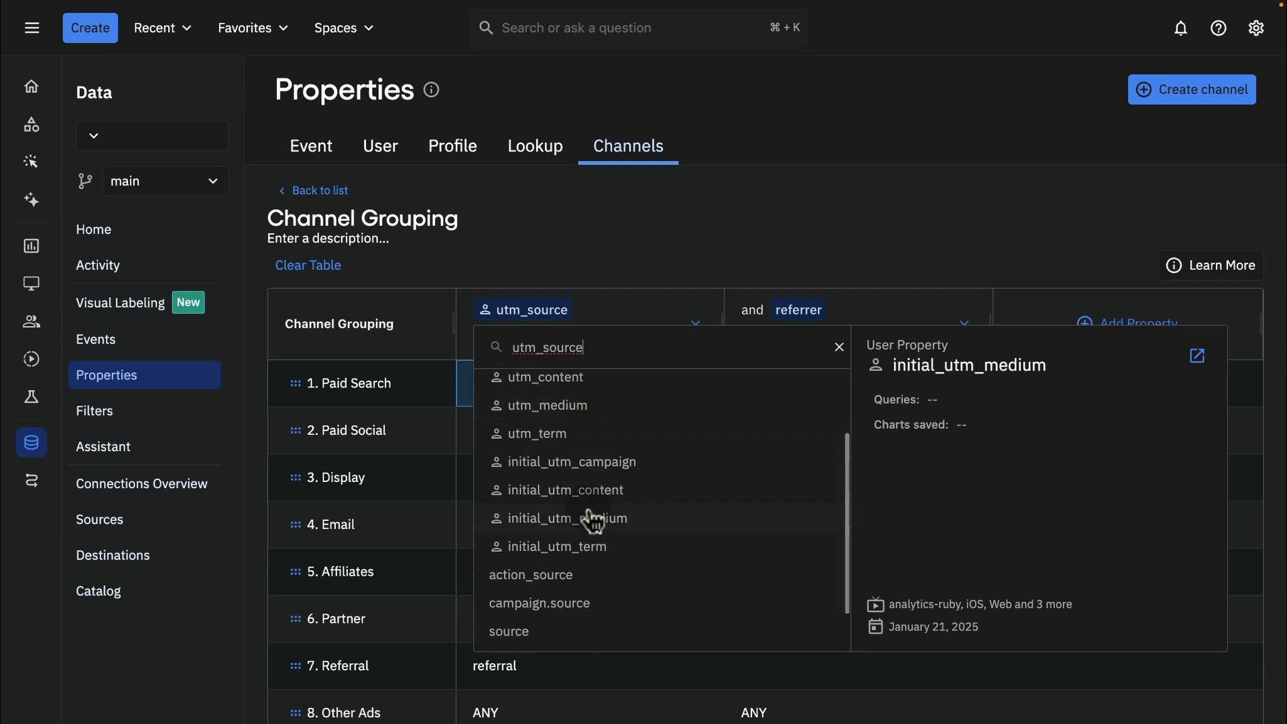
scroll(594, 516, "up", 5)
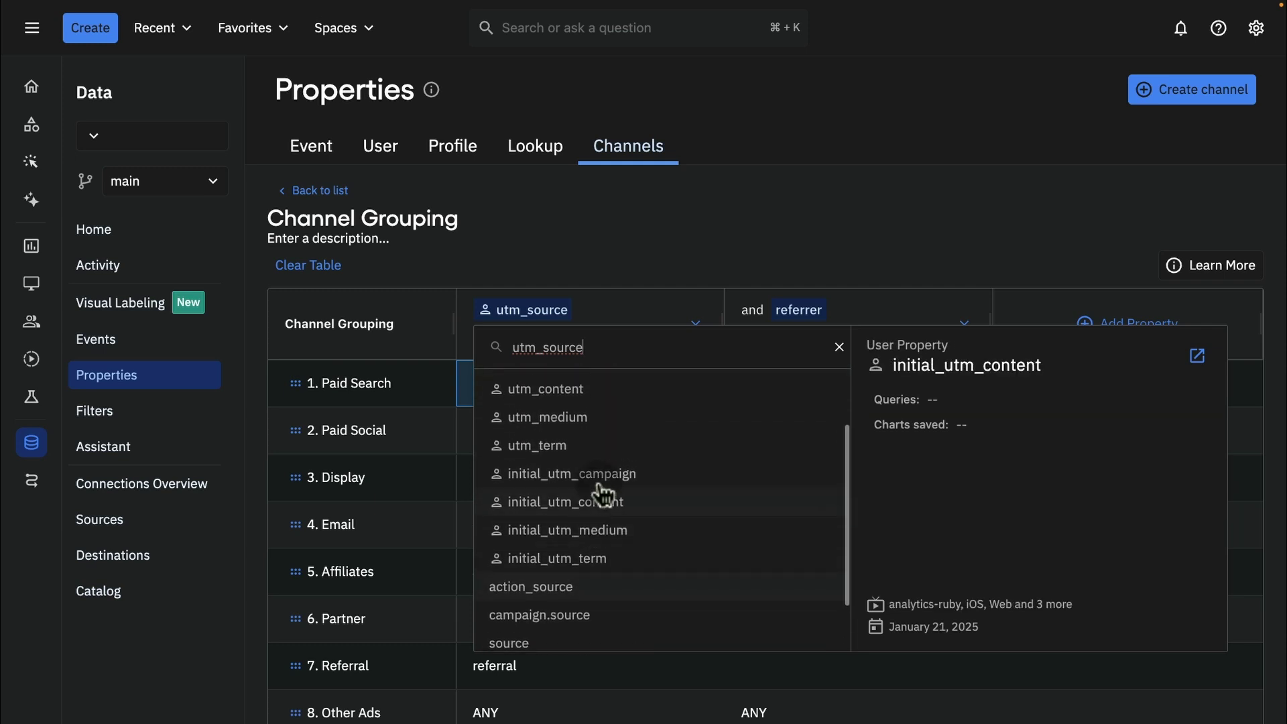
Clear the property search and finish editing the Channel Grouping title
left_click(839, 347)
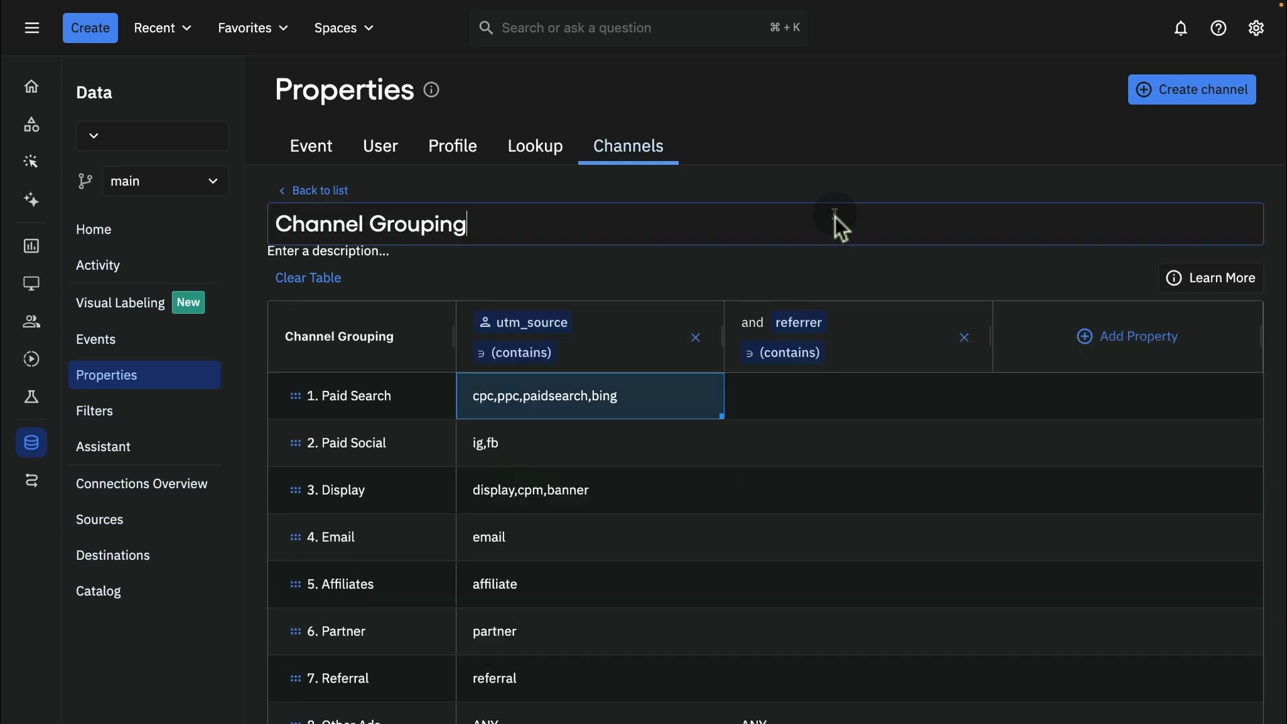
left_click(782, 269)
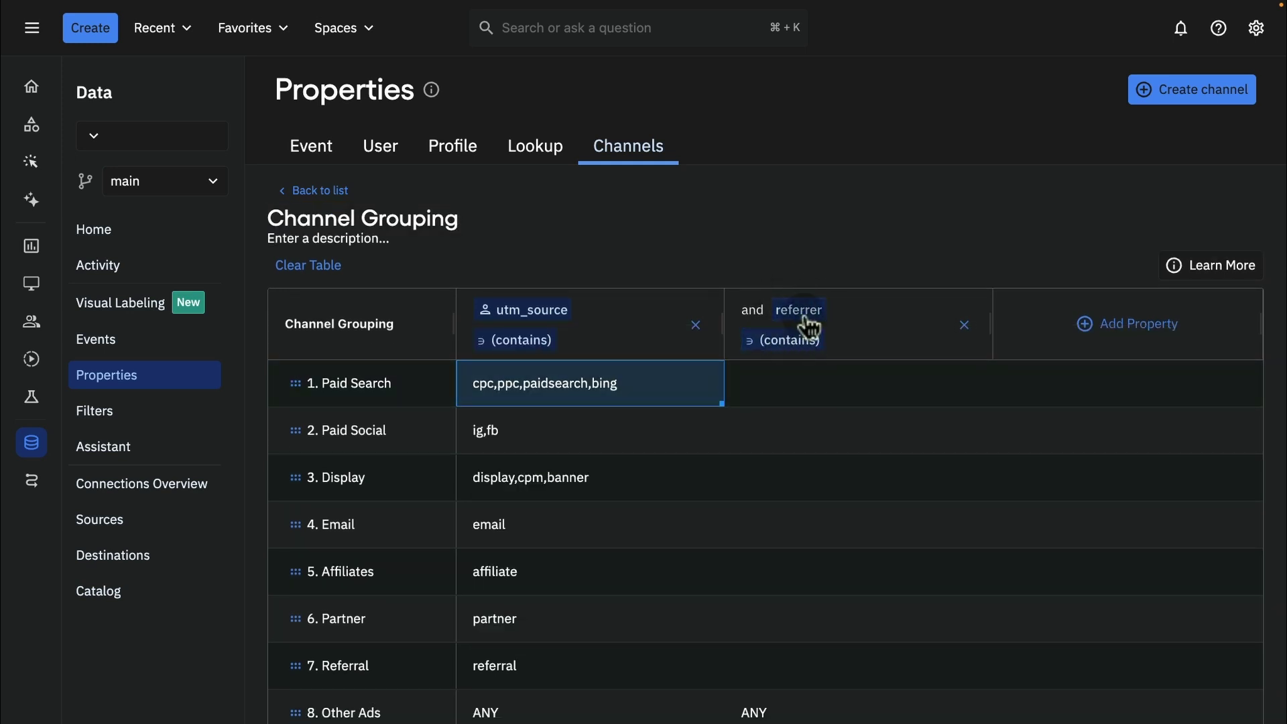
Review the Channel Grouping rules, then return to the Channels list of classifiers
mouse_move(809, 327)
scroll(811, 411, "down", 3)
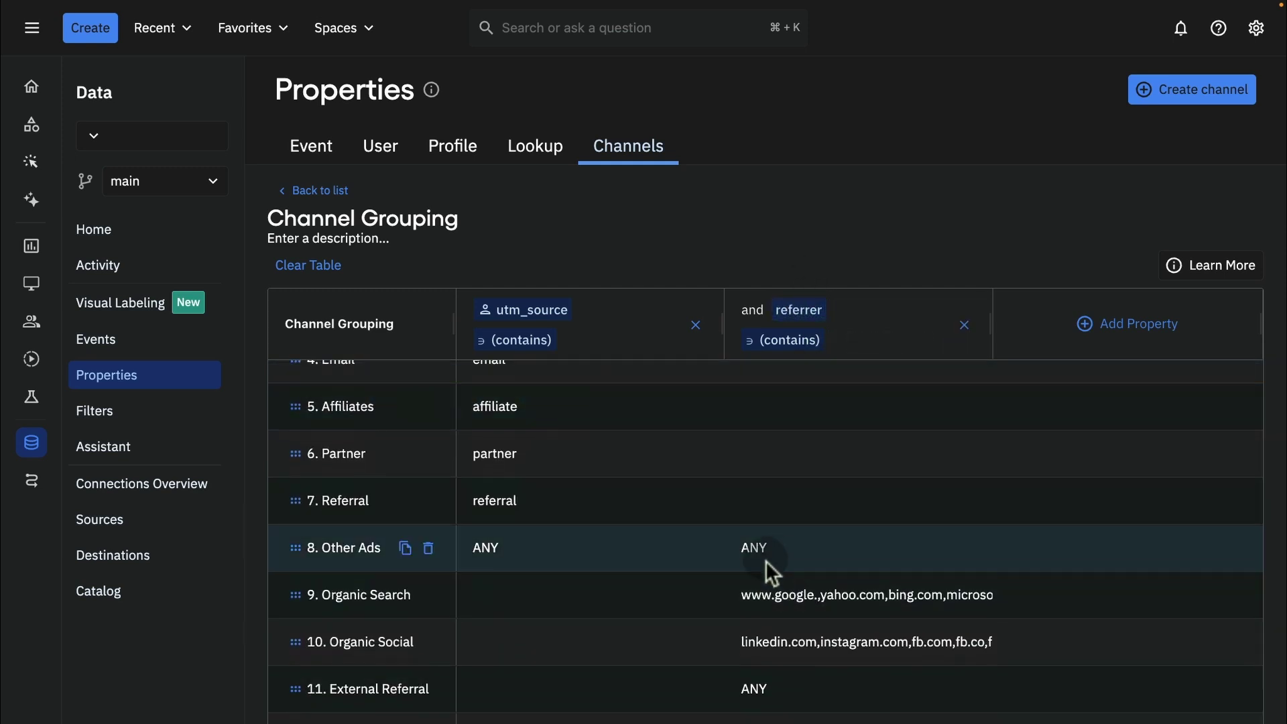
scroll(528, 469, "up", 2)
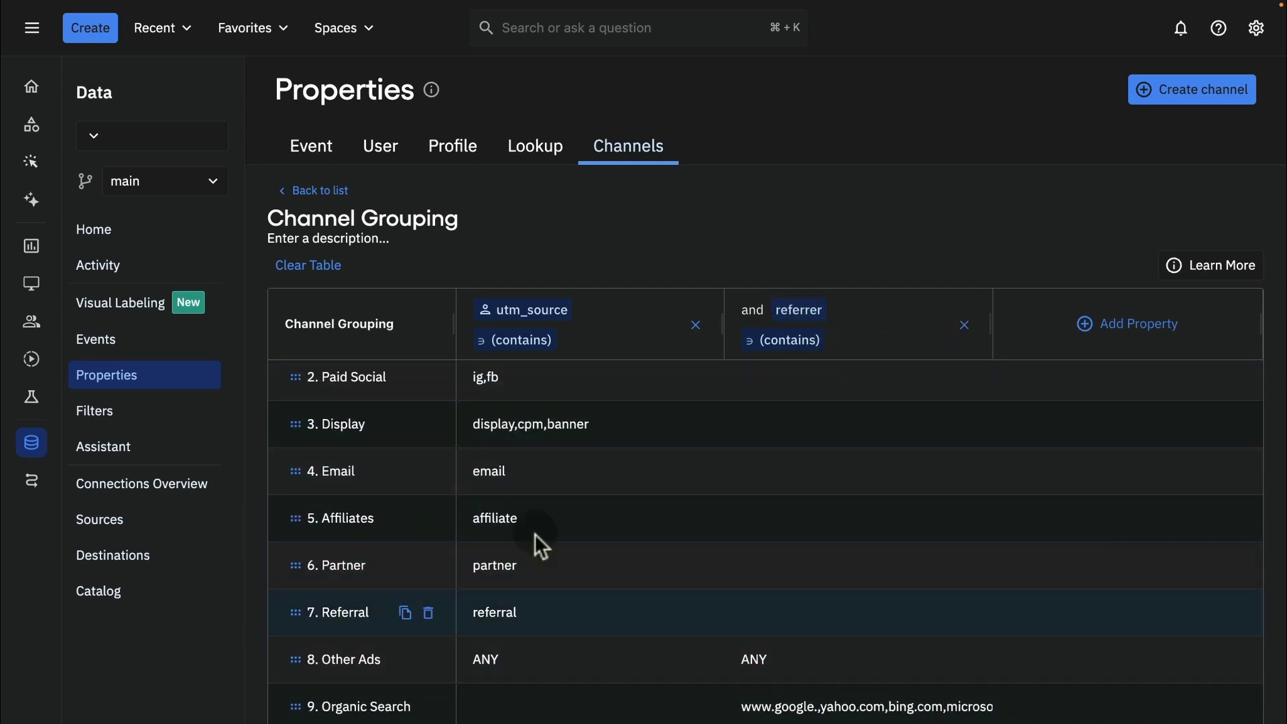
scroll(523, 516, "up", 1)
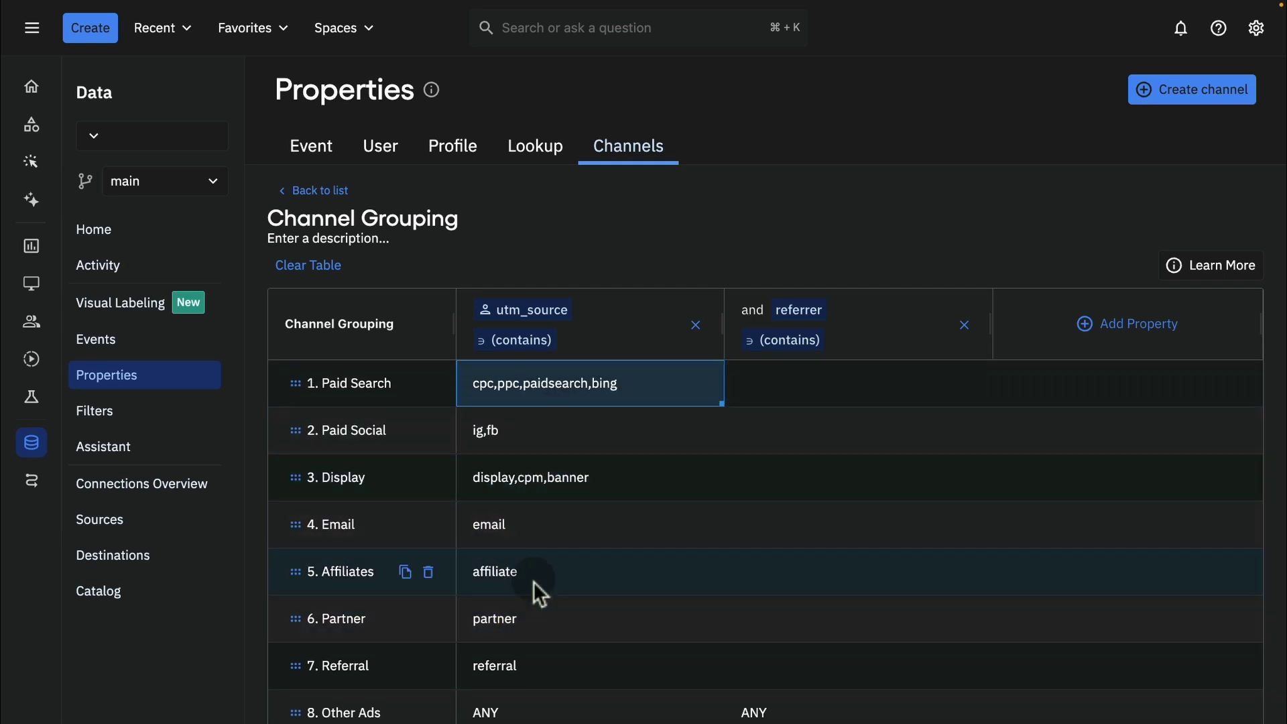
scroll(533, 581, "down", 2)
scroll(534, 664, "down", 2)
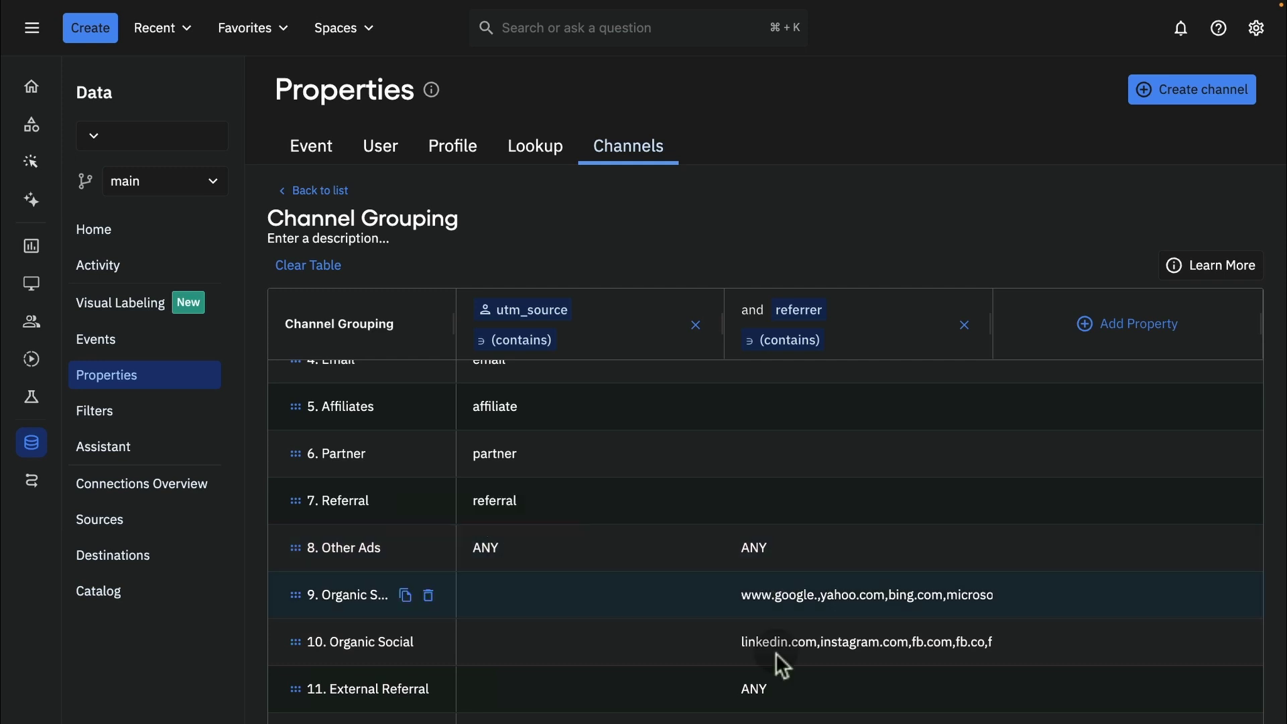
scroll(502, 520, "up", 3)
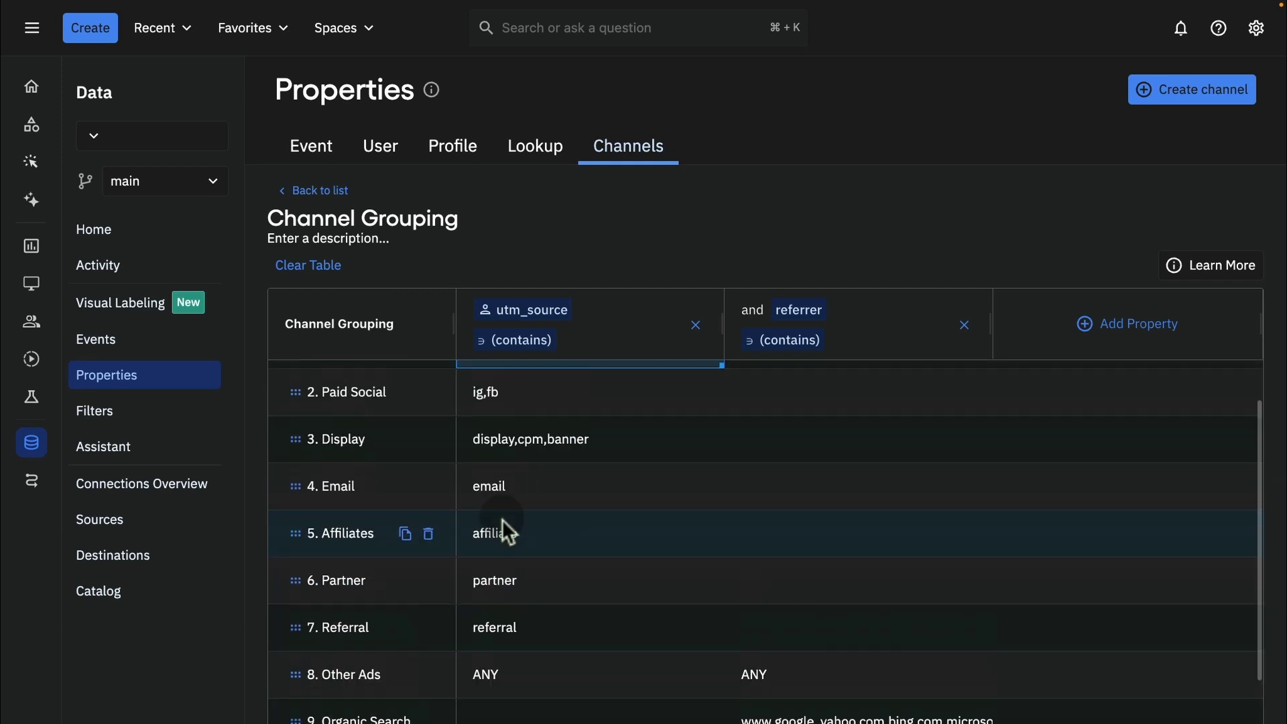
scroll(508, 435, "down", 2)
scroll(517, 465, "up", 2)
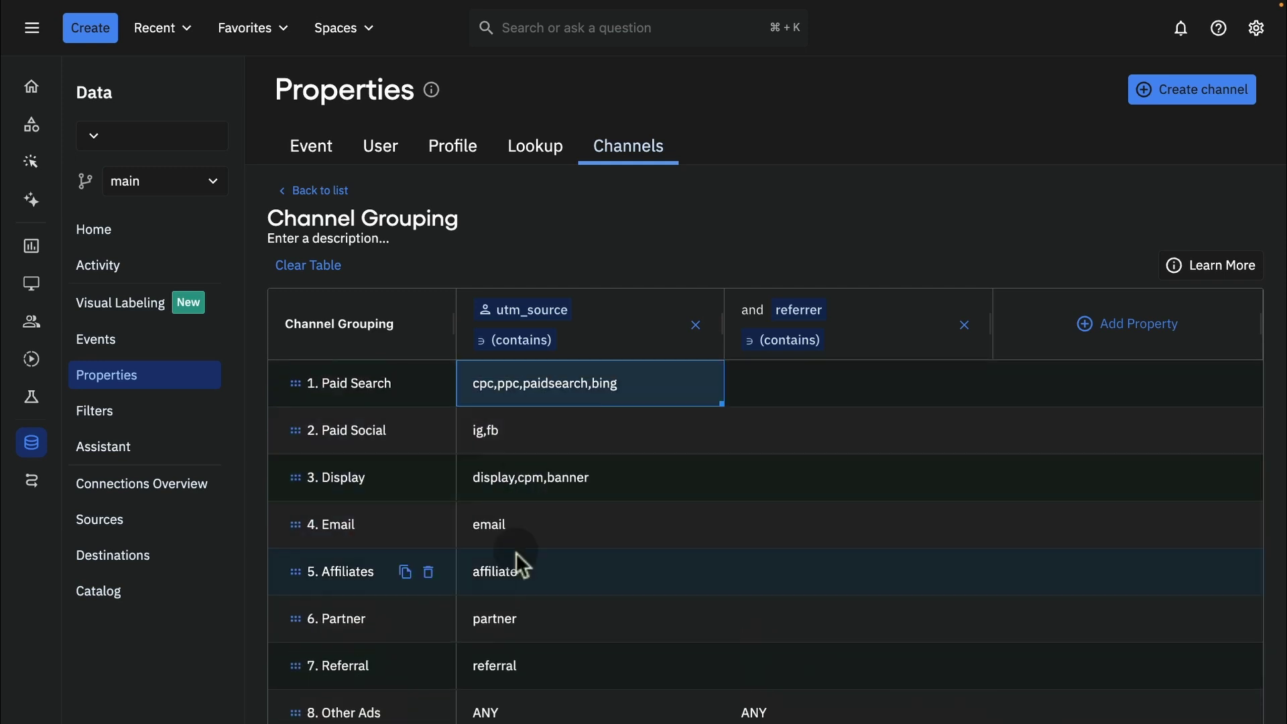
scroll(510, 551, "down", 3)
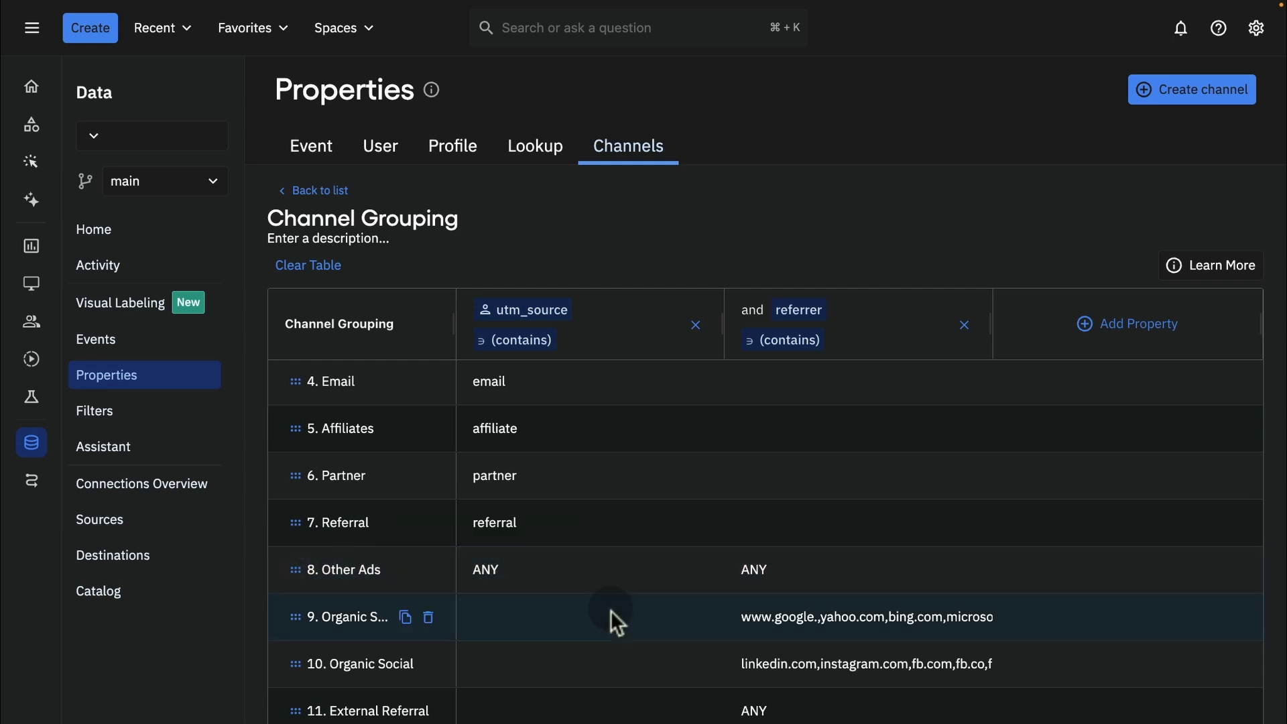
scroll(783, 585, "down", 1)
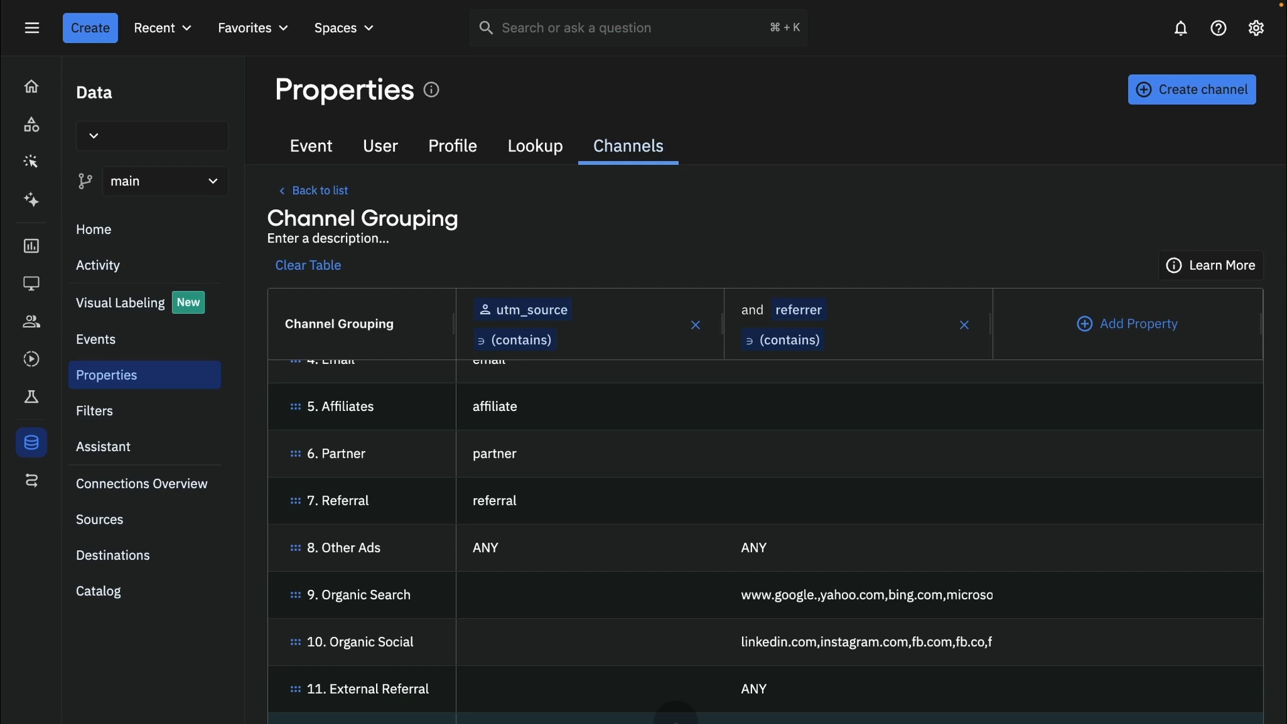
scroll(387, 671, "up", 3)
scroll(388, 662, "down", 3)
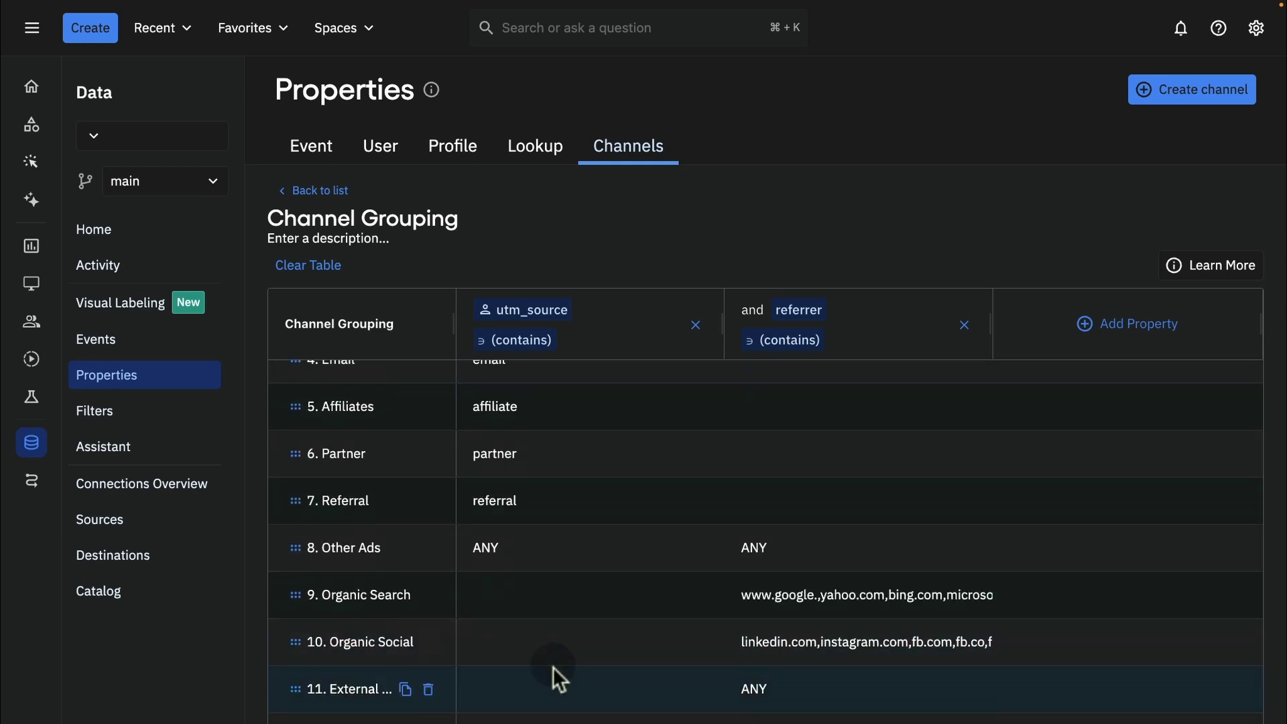
scroll(553, 666, "up", 3)
scroll(553, 666, "down", 3)
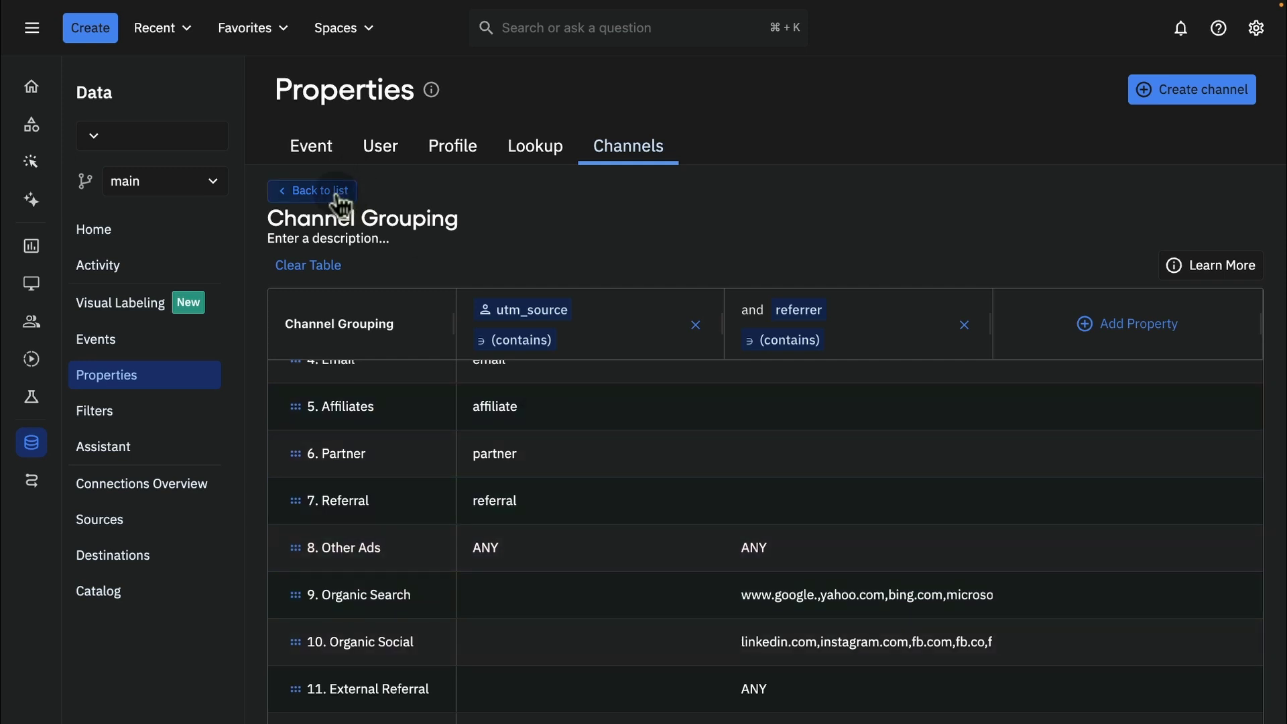
scroll(496, 550, "up", 3)
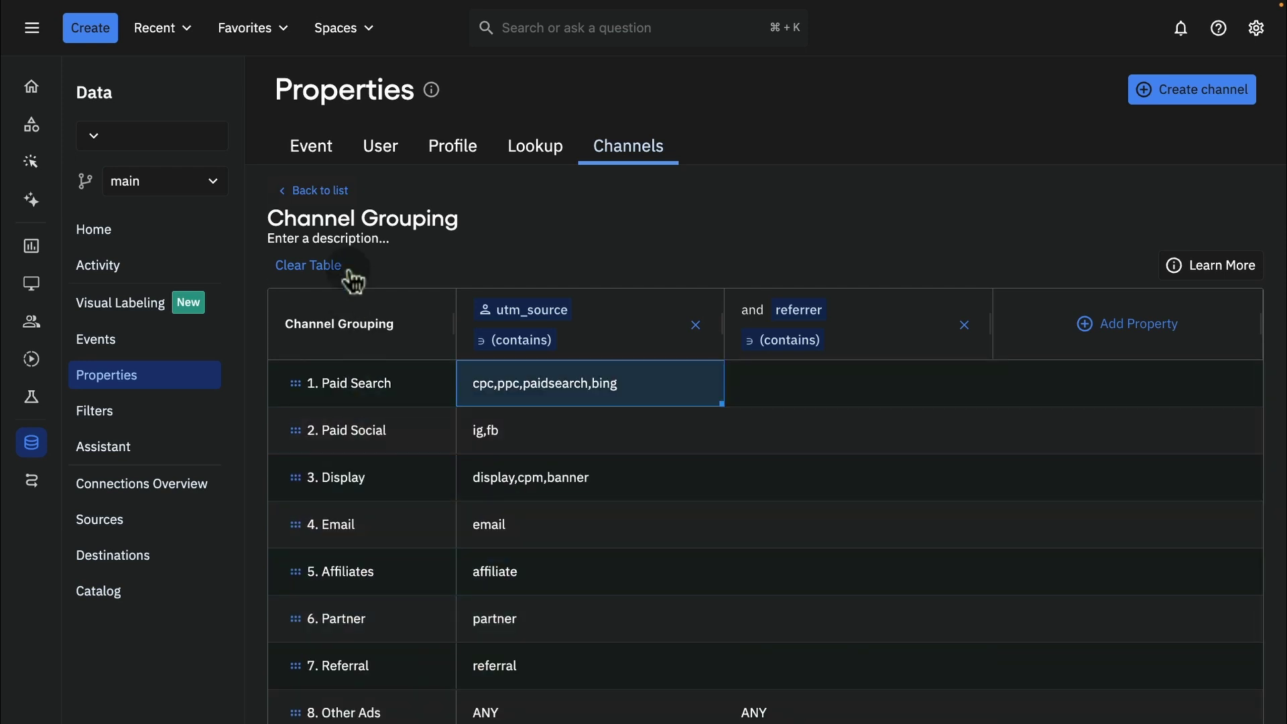
left_click(318, 272)
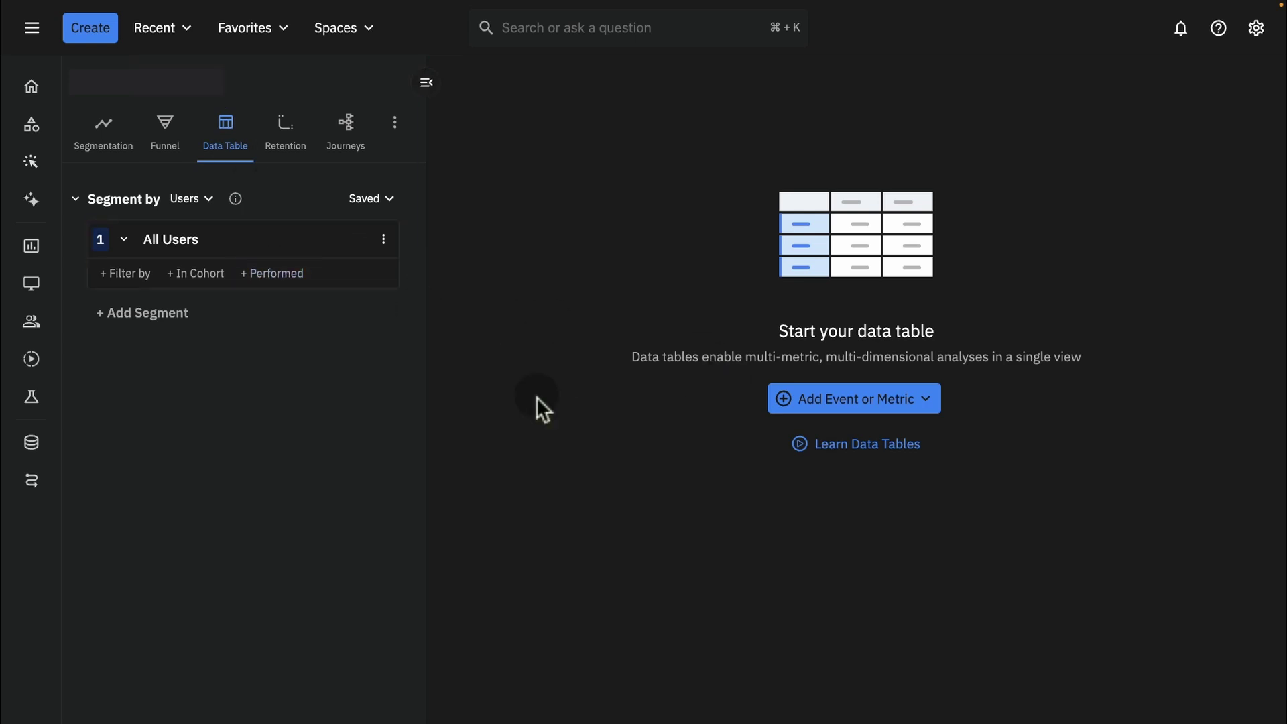
Add Trial Started as the Data Table's first metric, totalling 11,406 uniques
left_click(882, 405)
type("trial")
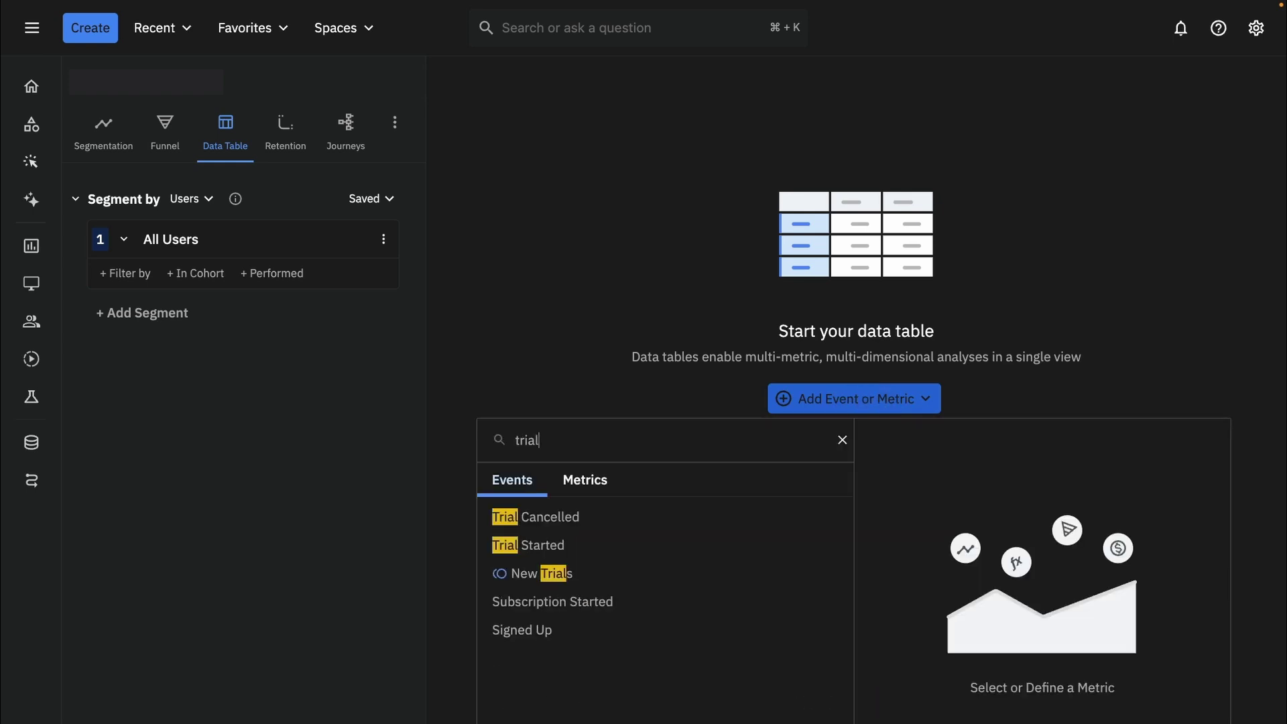
left_click(596, 550)
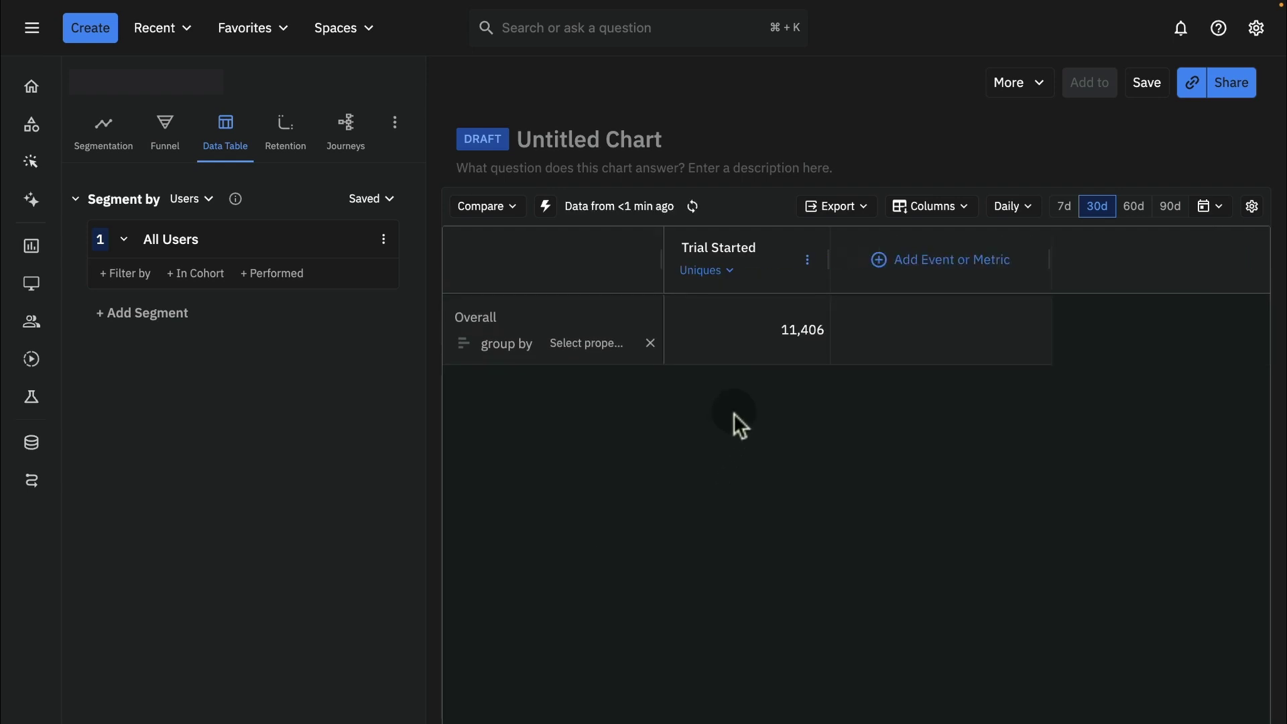
Group Trial Started rows by Channel Grouping: Direct 8,031, Paid Search 2,175, Paid Social 1,200
left_click(583, 347)
type("chan")
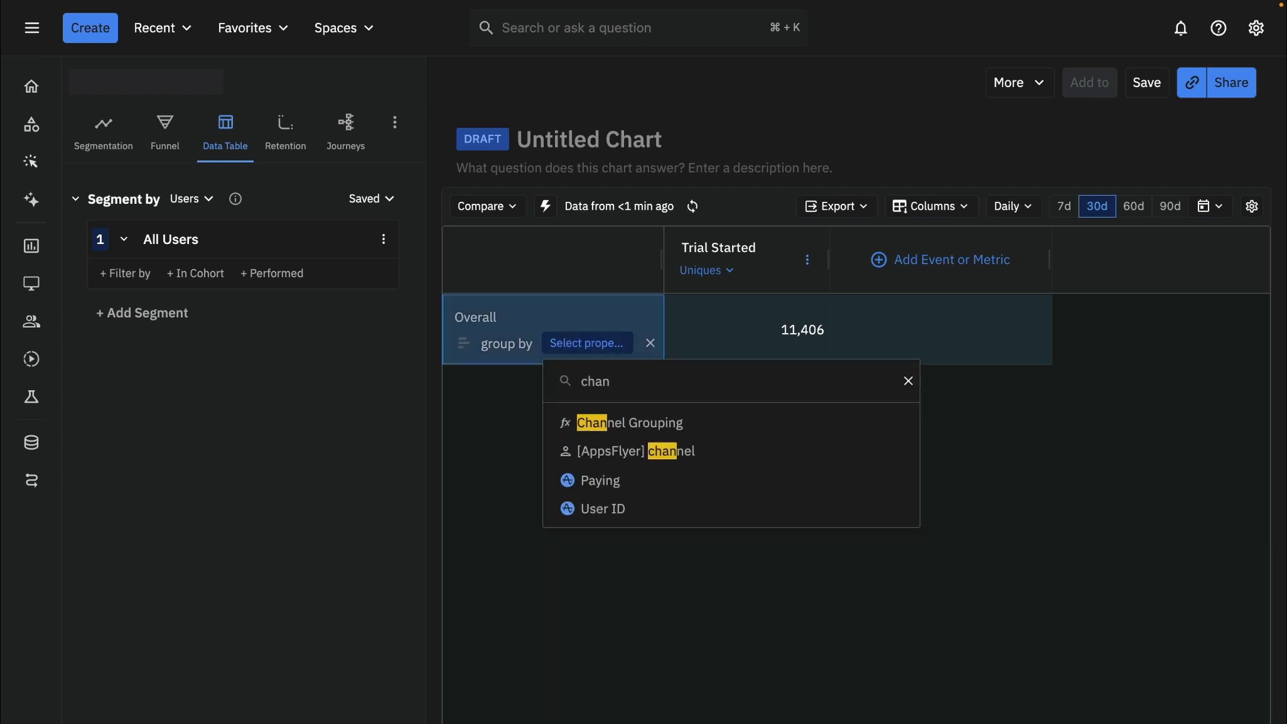
left_click(635, 423)
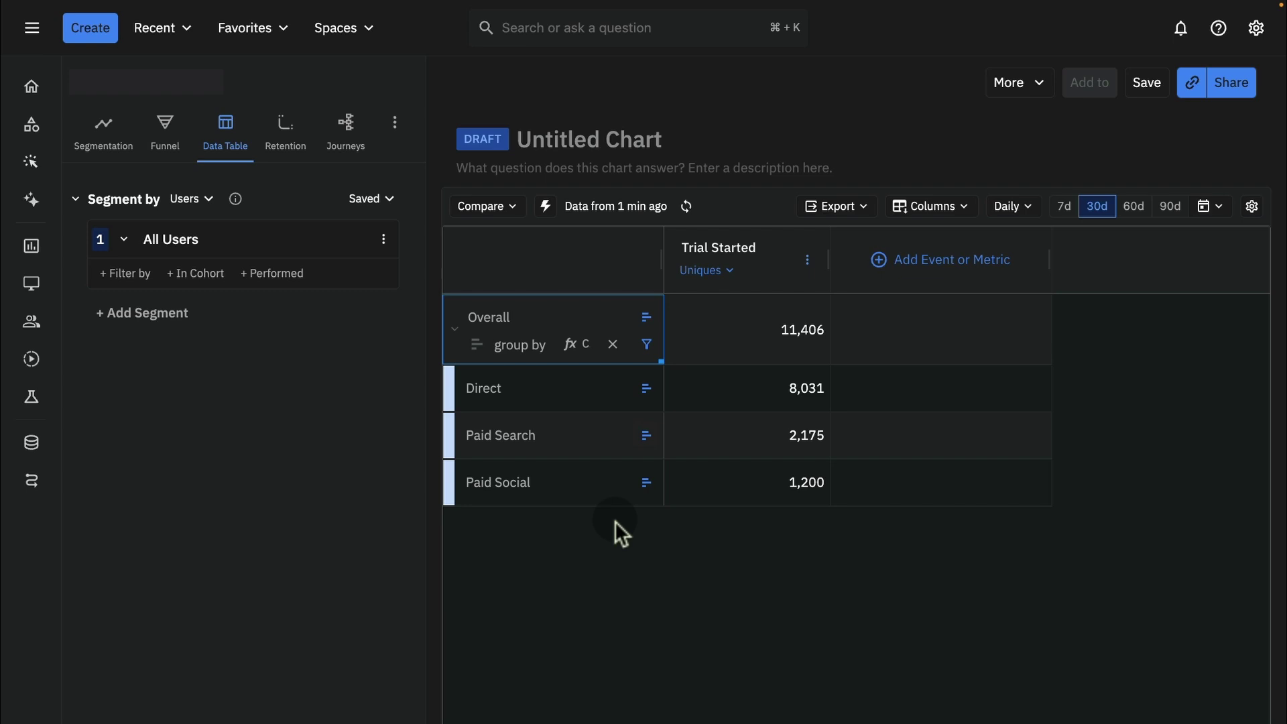
Set the Trial Started column's attribution to Last touch with a 30-day lookback
left_click(807, 261)
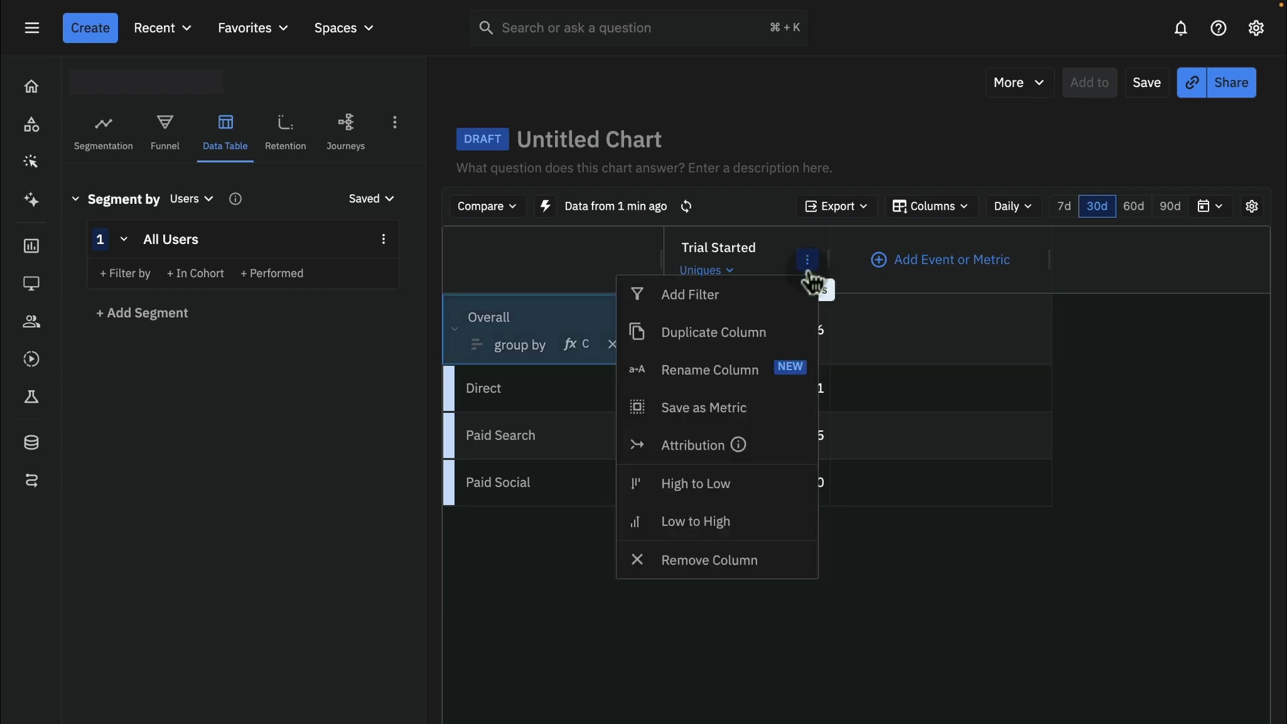
left_click(699, 451)
left_click(488, 191)
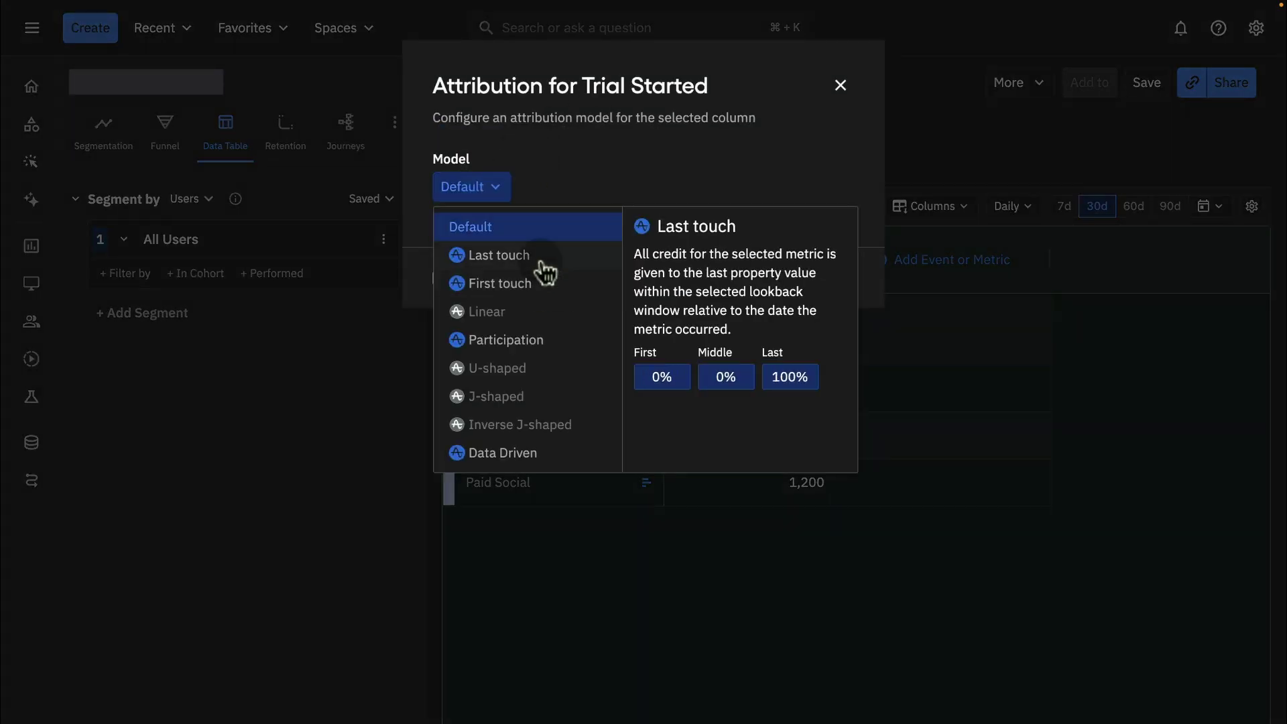
left_click(530, 257)
left_click(488, 195)
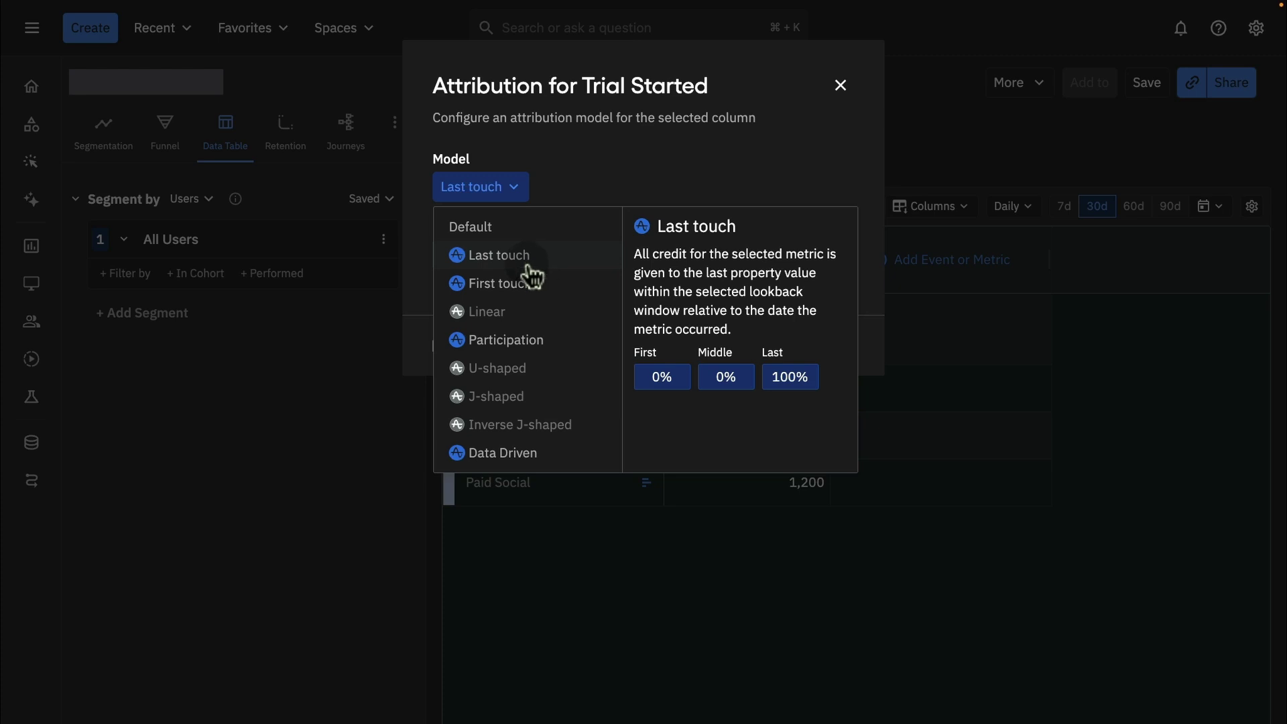
left_click(510, 293)
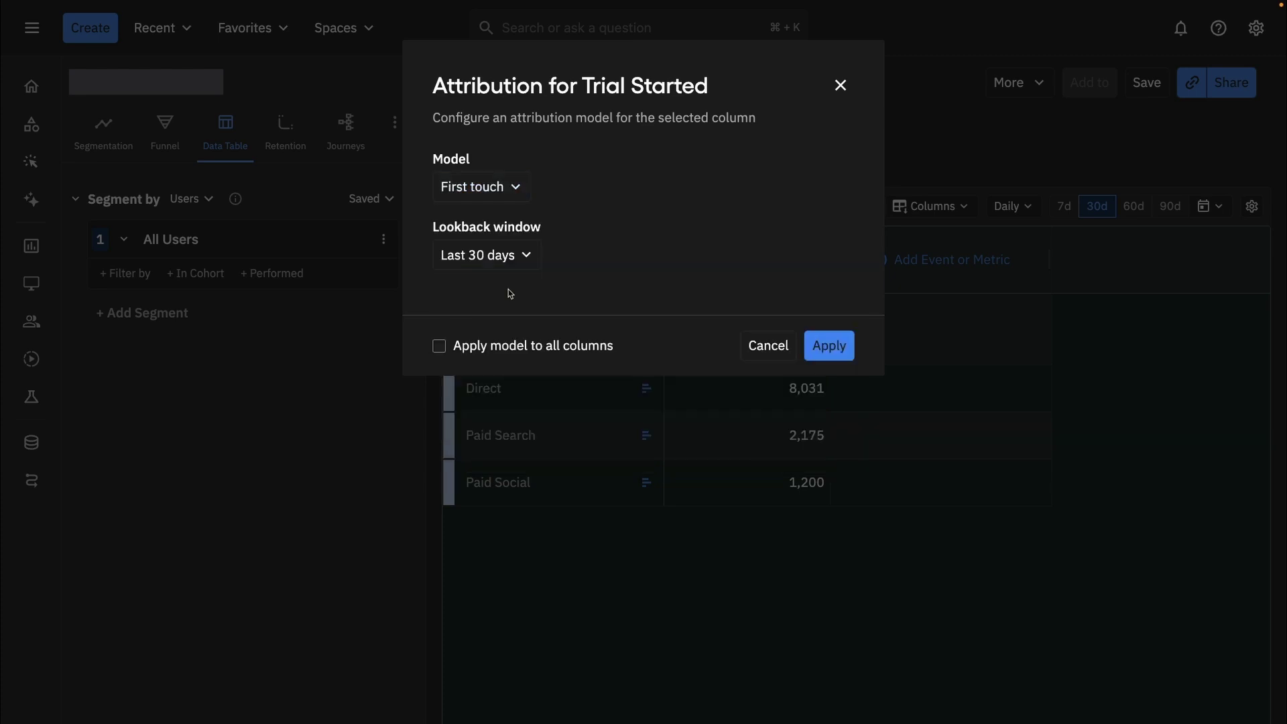
left_click(490, 191)
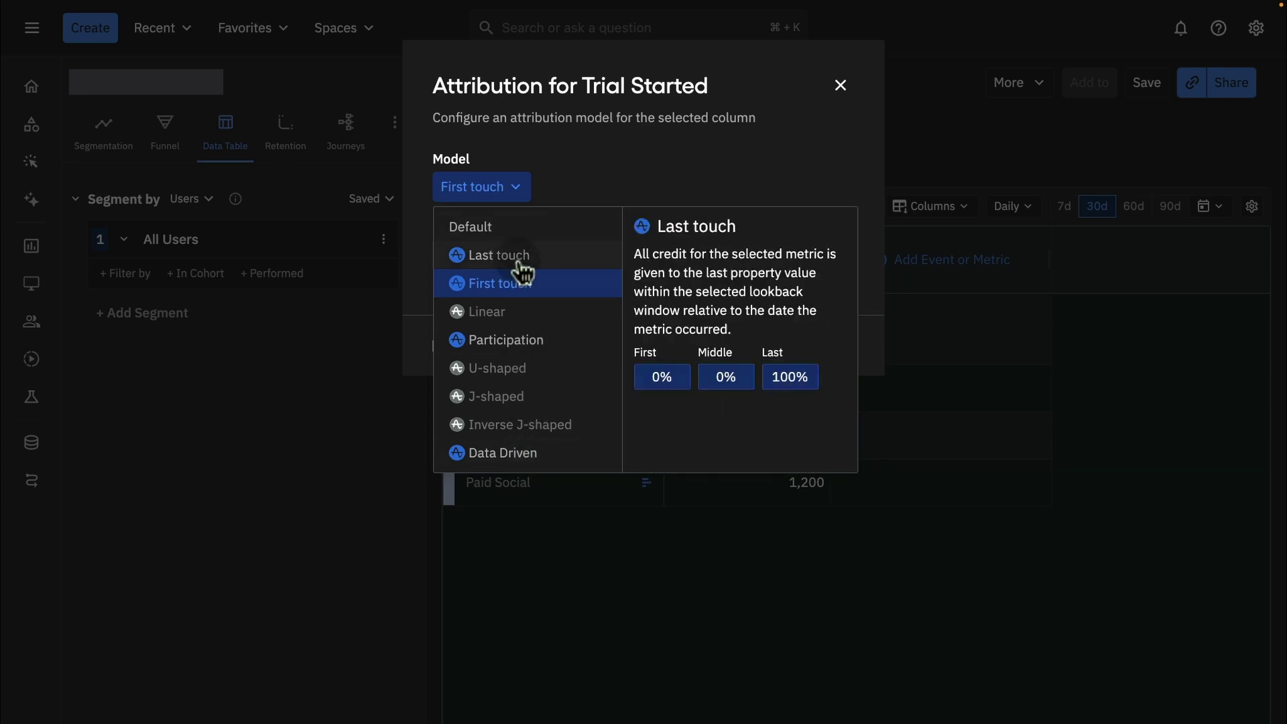
left_click(522, 261)
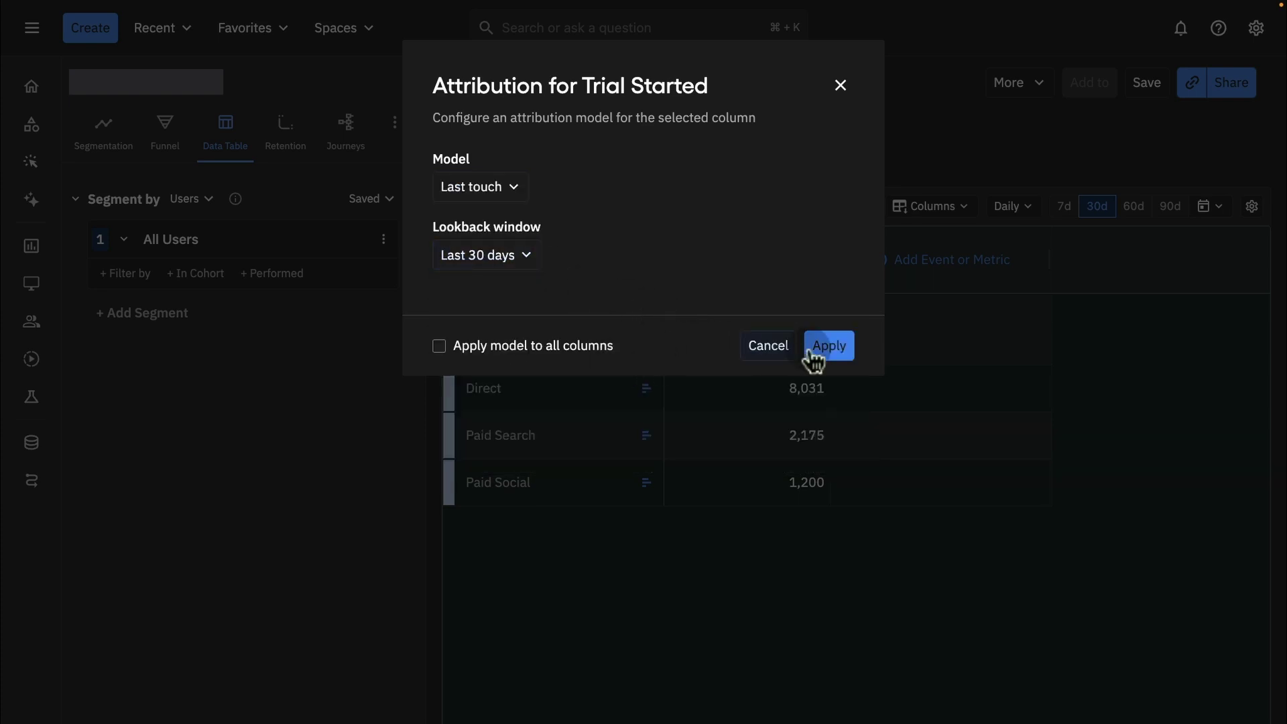
left_click(832, 364)
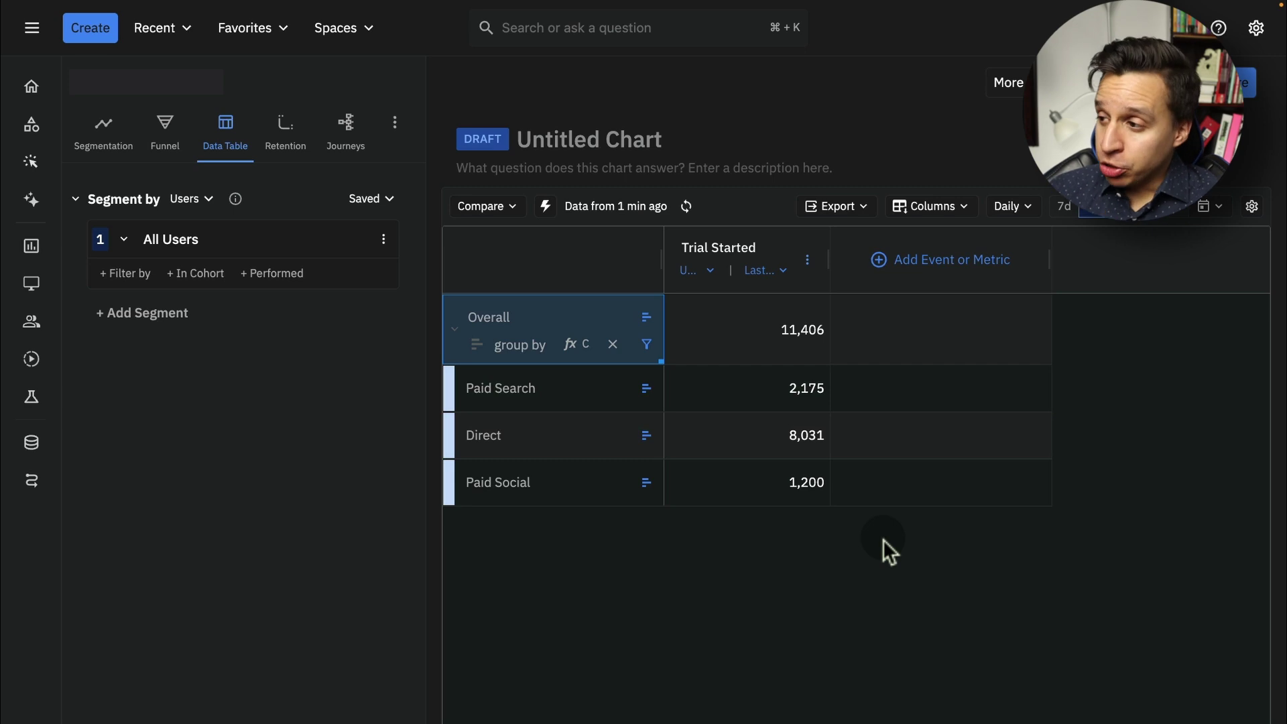
Widen the Trial Started column and switch its attribution to First touch
left_click_drag(834, 263, 928, 264)
left_click(829, 271)
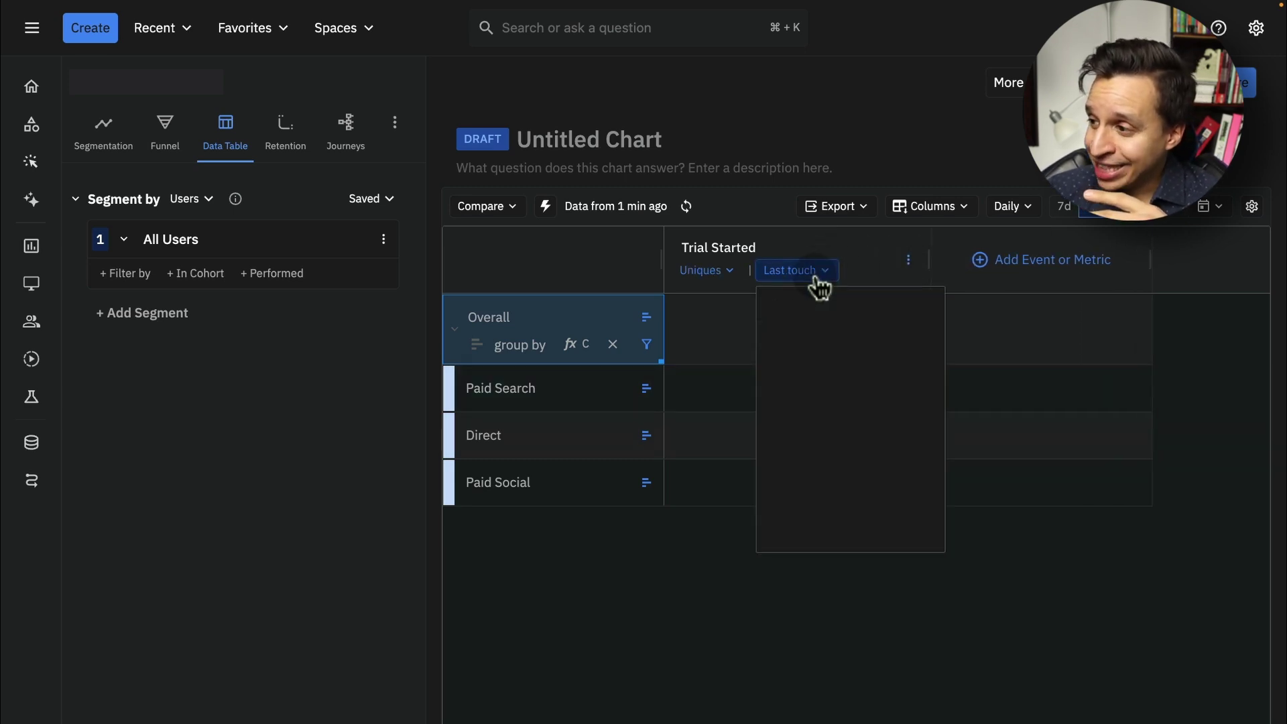
left_click(839, 365)
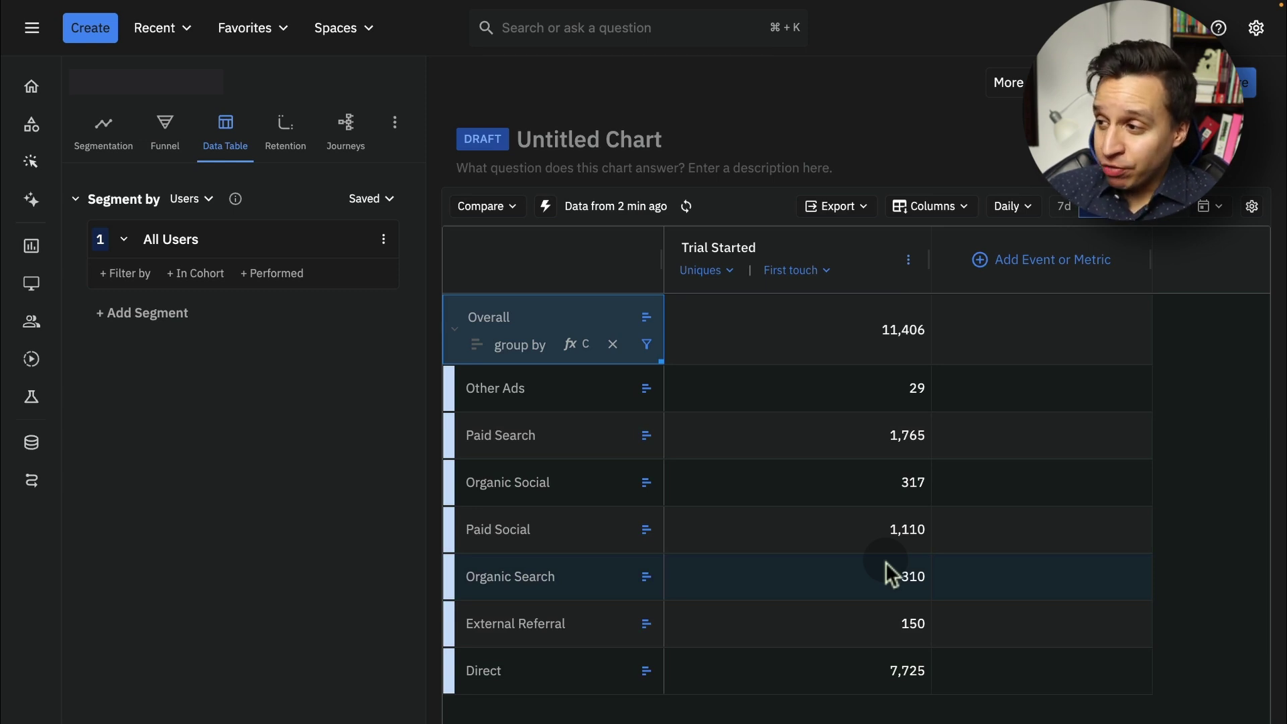
Switch the Trial Started column's attribution model to Data Driven
left_click(823, 270)
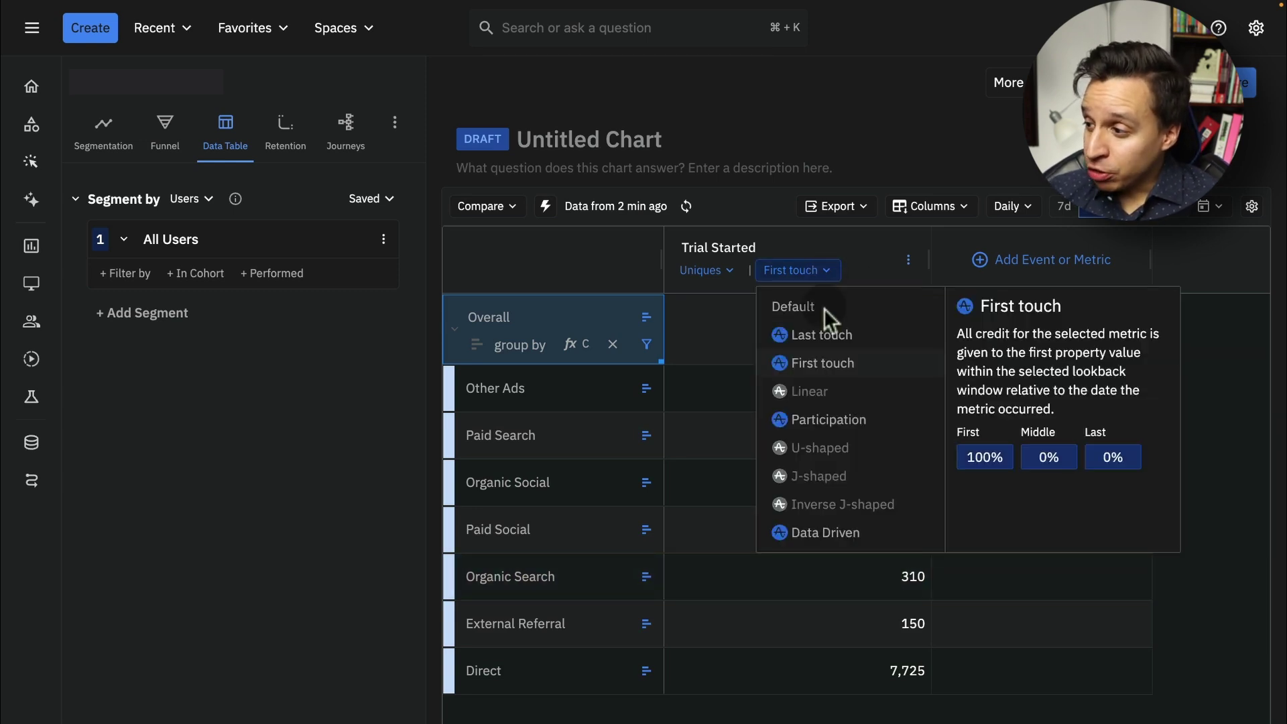
left_click(845, 542)
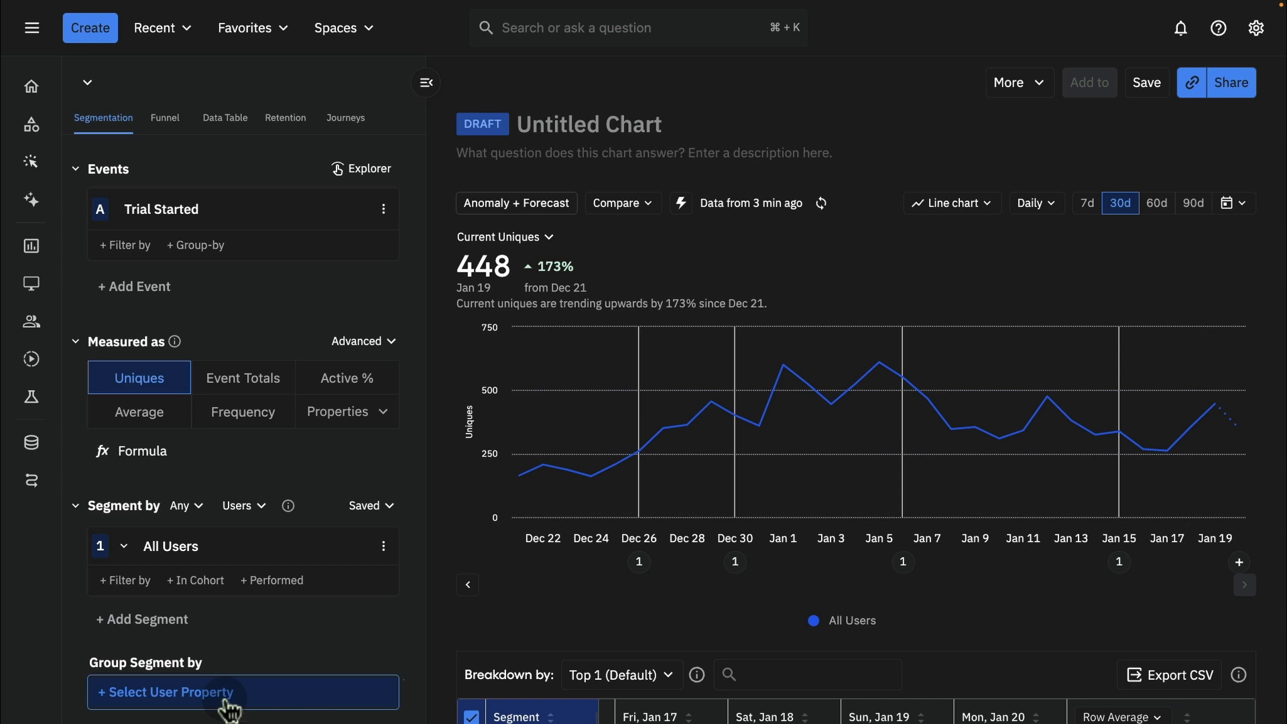
Group the segmentation chart by Channel Grouping: Direct 313, Paid Search 85, Paid Social 50
left_click(227, 701)
type("channel")
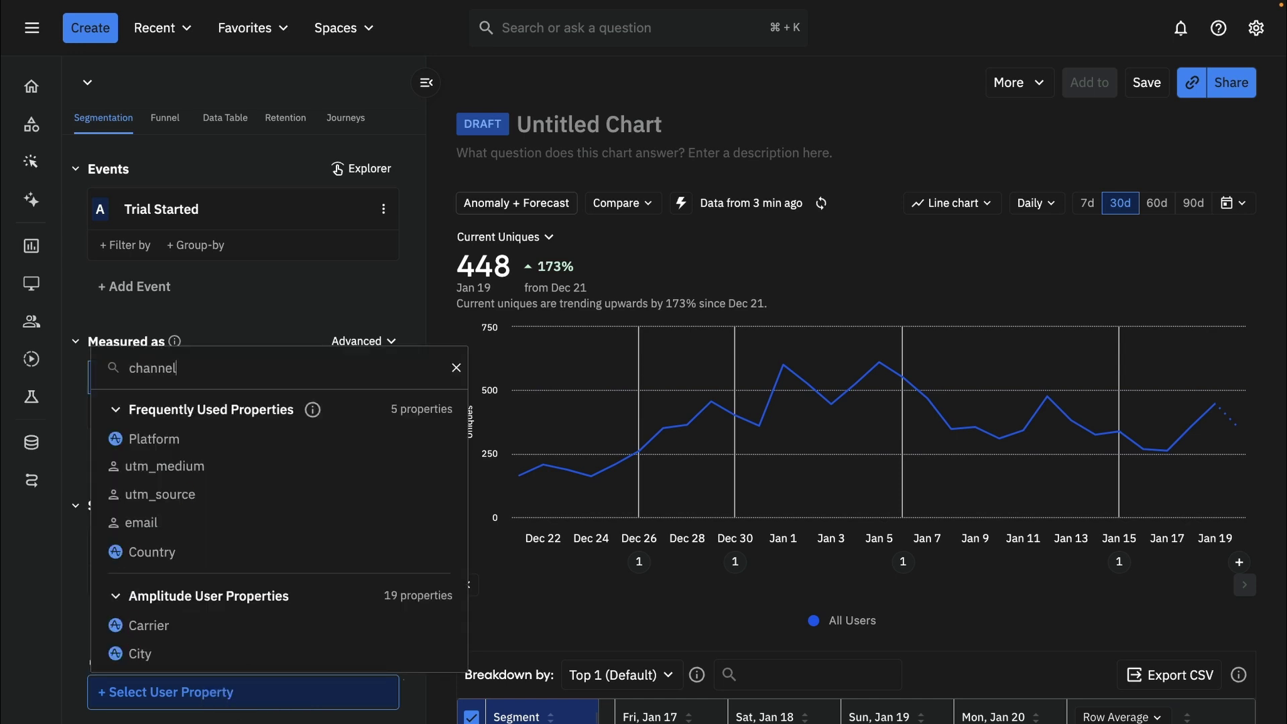
left_click(261, 415)
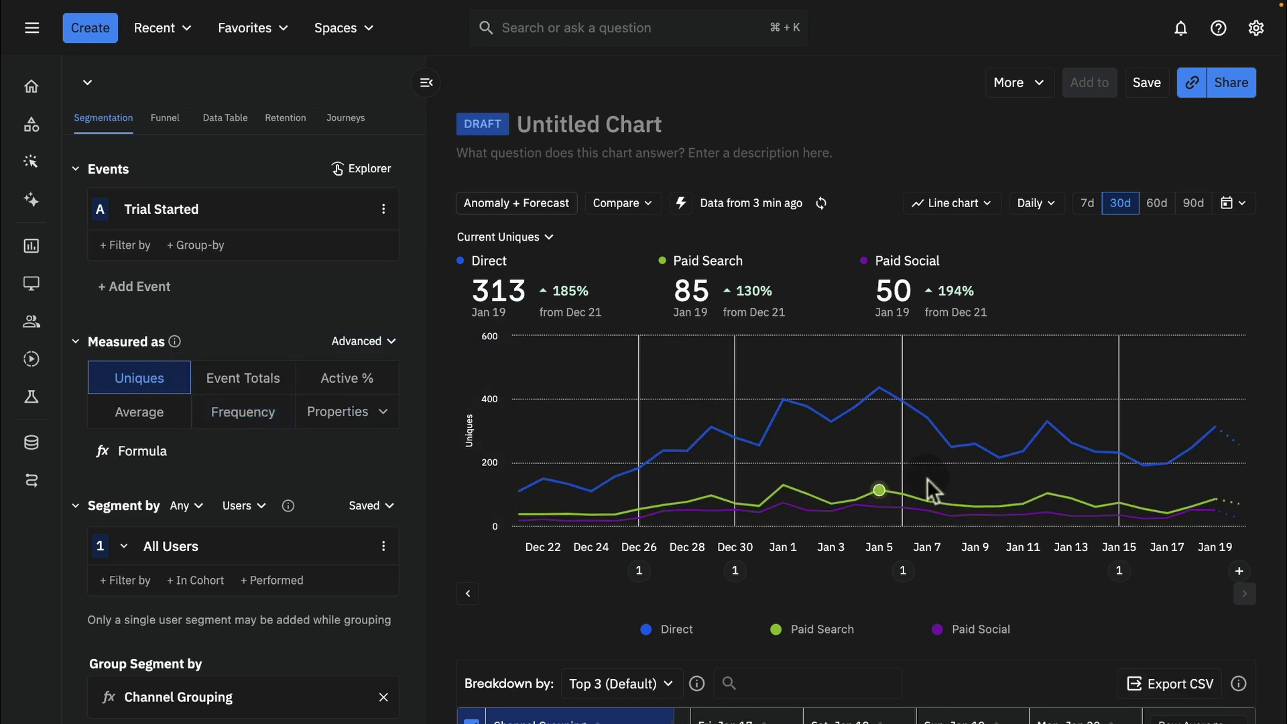
scroll(927, 479, "down", 2)
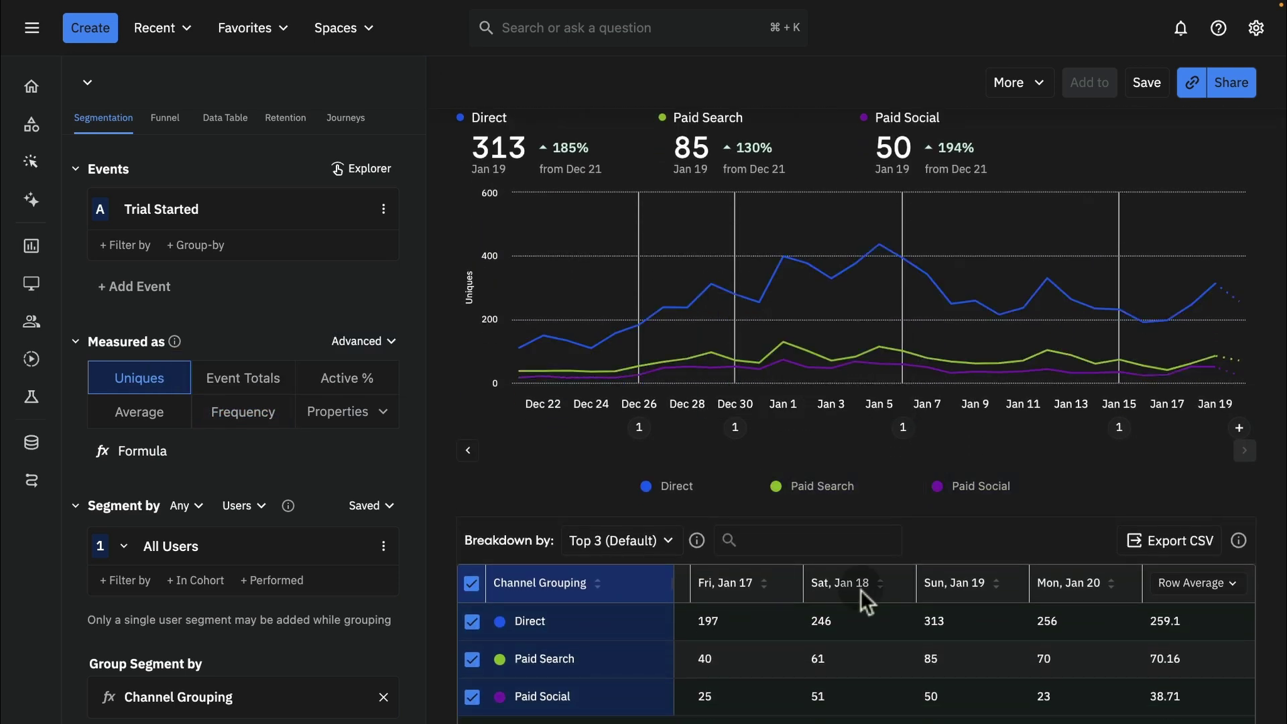
scroll(861, 590, "up", 2)
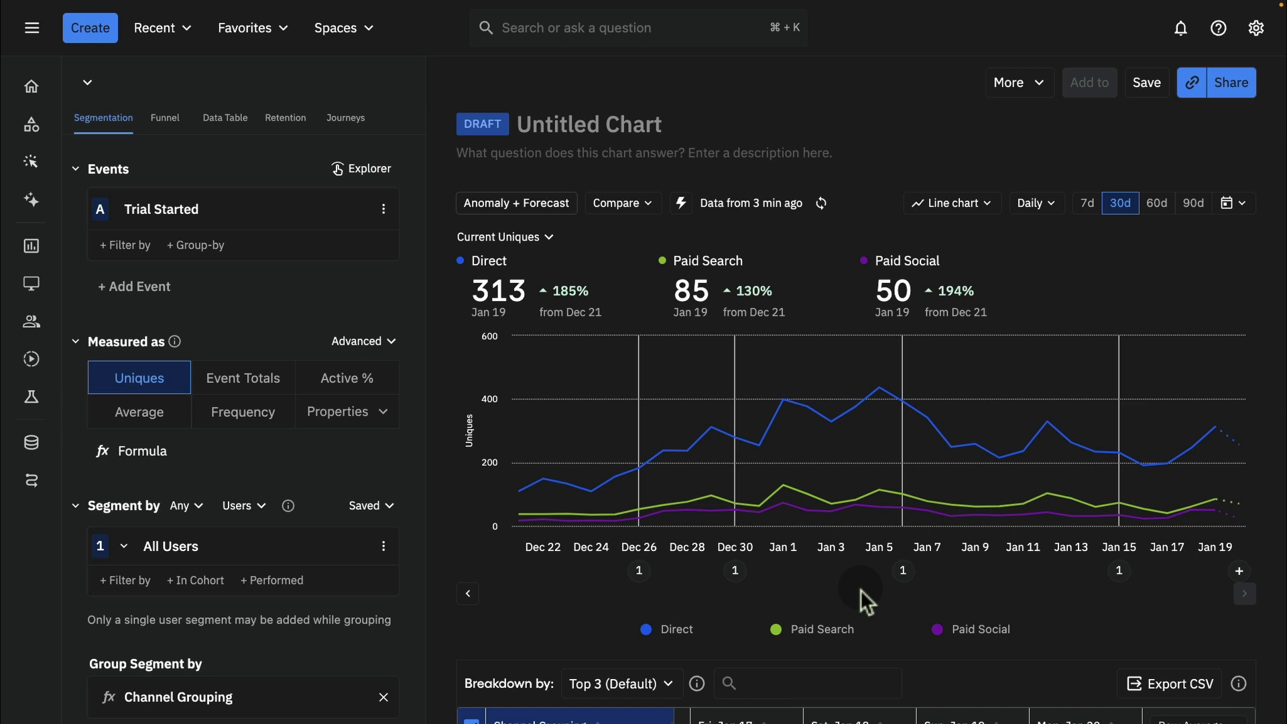